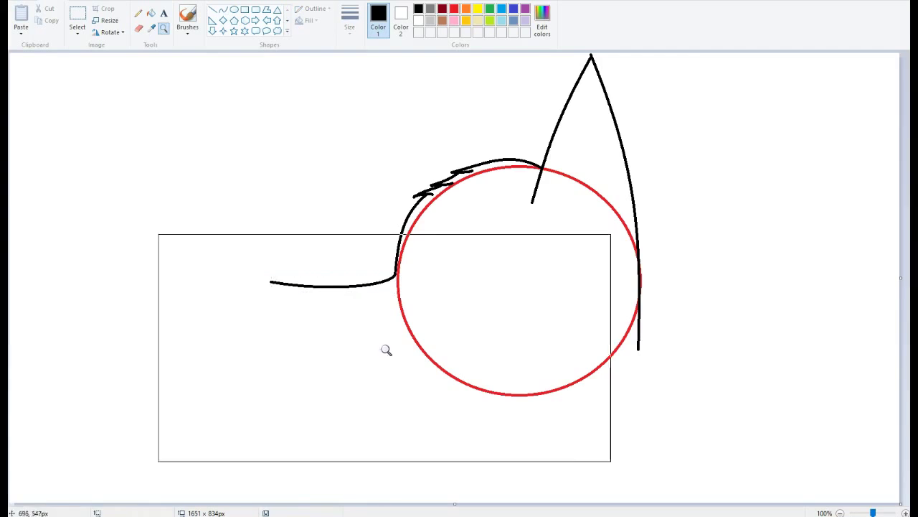
# Step: Draw the front of the snout and the lower jaw line back to the red guide circle as black curves
pyautogui.moveTo(233, 150); pyautogui.dragTo(351, 279)
pyautogui.click(237, 199)
pyautogui.moveTo(237, 199)
pyautogui.mouseDown()
pyautogui.moveTo(280, 291)
pyautogui.moveTo(434, 342)
pyautogui.moveTo(598, 341)
pyautogui.mouseUp()
pyautogui.moveTo(345, 319); pyautogui.dragTo(313, 298)
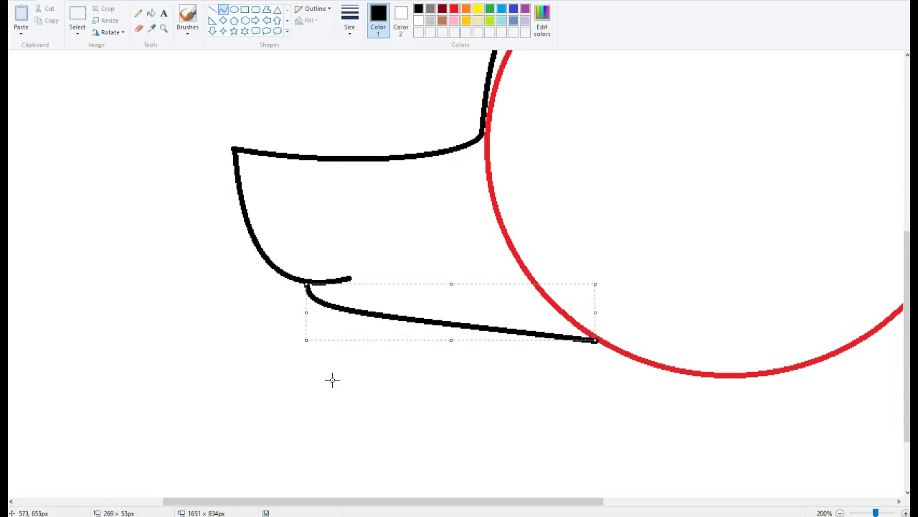
# Step: Draw the eye outline with three lashes inside the guide circle and mark the small nose at the snout tip
pyautogui.scroll(3, 246, 149)
pyautogui.moveTo(534, 136); pyautogui.dragTo(684, 132)
pyautogui.moveTo(609, 134)
pyautogui.mouseDown()
pyautogui.moveTo(609, 100)
pyautogui.moveTo(672, 128)
pyautogui.mouseUp()
pyautogui.moveTo(537, 219); pyautogui.dragTo(668, 226)
pyautogui.moveTo(660, 168); pyautogui.dragTo(671, 166)
# Step: Add a circular iris about 75 px wide in the eye with an orange ring and black pupil, and fill the nose orange
pyautogui.click(454, 9)
pyautogui.moveTo(562, 127); pyautogui.dragTo(646, 211)
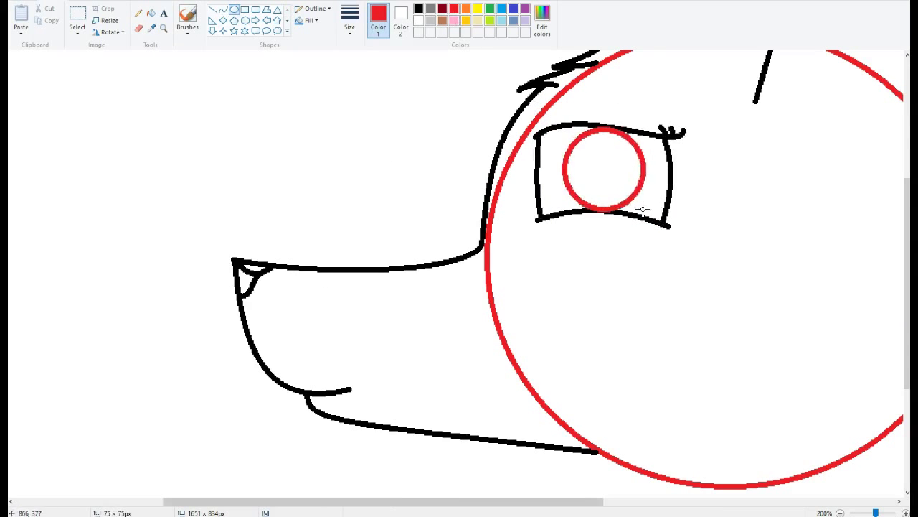
pyautogui.click(151, 13)
pyautogui.click(418, 8)
pyautogui.click(466, 9)
pyautogui.click(630, 130)
pyautogui.click(418, 8)
pyautogui.click(604, 169)
pyautogui.click(466, 8)
pyautogui.click(242, 279)
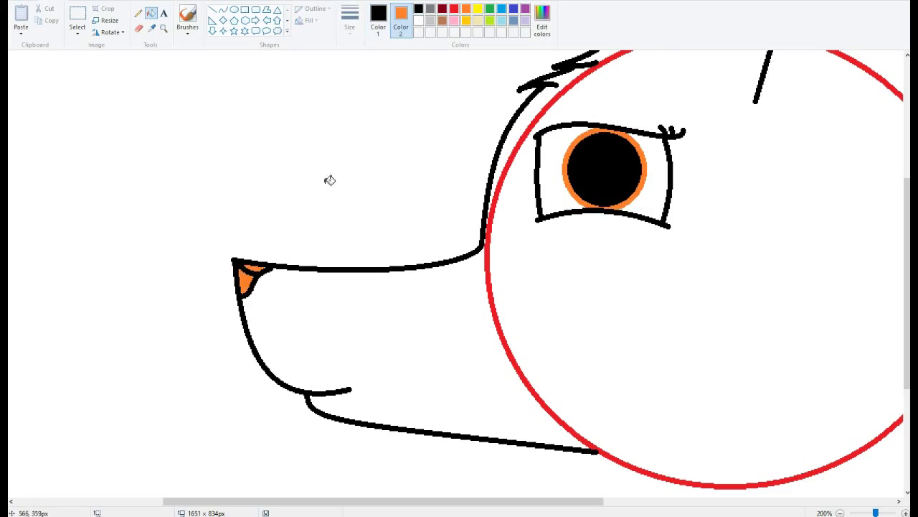
# Step: Draw the inner ear outline in black curves, with jagged fur tufts along its lower and rear edges
pyautogui.click(418, 9)
pyautogui.scroll(3, 420, 215)
pyautogui.hscroll(5, 333, 501)
pyautogui.click(223, 9)
pyautogui.moveTo(455, 332); pyautogui.dragTo(547, 377)
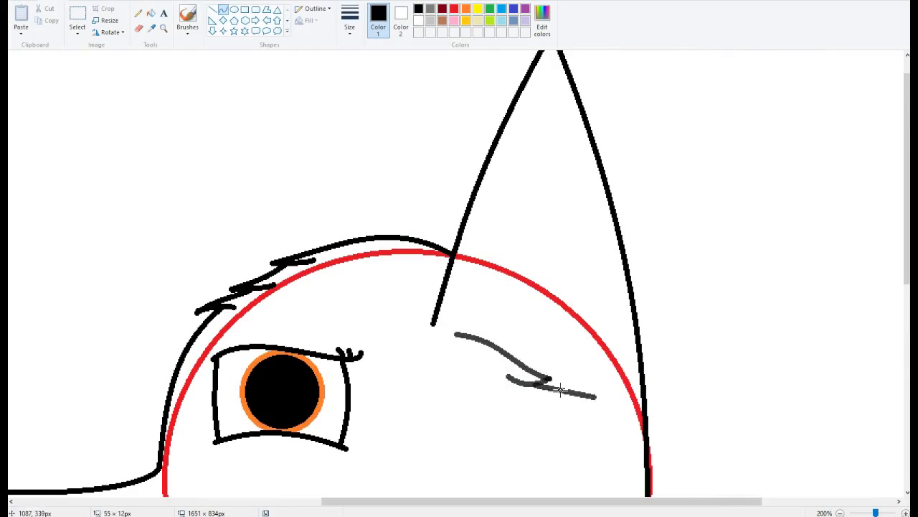
pyautogui.moveTo(623, 406)
pyautogui.mouseDown()
pyautogui.moveTo(566, 233)
pyautogui.moveTo(551, 149)
pyautogui.mouseUp()
pyautogui.moveTo(552, 96); pyautogui.dragTo(457, 334)
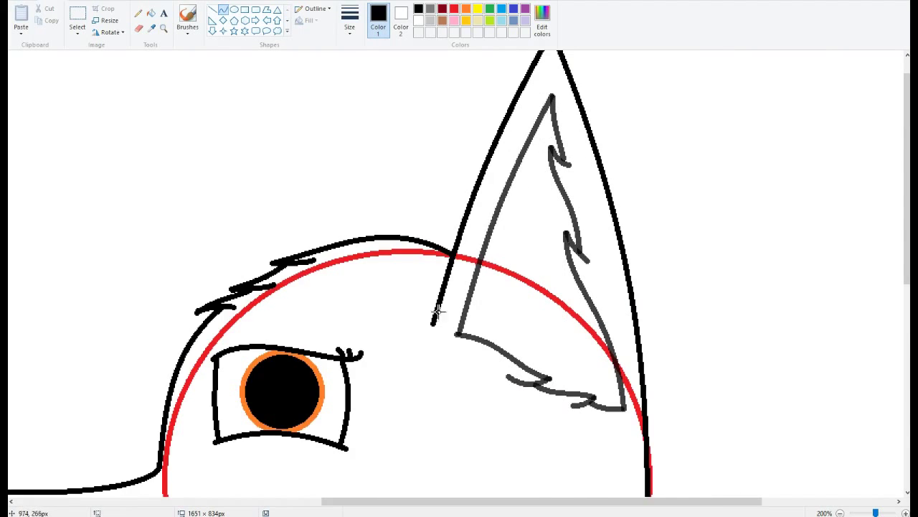
# Step: Recolor every segment of the inner ear outline in indigo to even out its mixed shades
pyautogui.scroll(-2, 529, 94)
pyautogui.click(151, 13)
pyautogui.click(513, 9)
pyautogui.scroll(2, 529, 94)
pyautogui.click(538, 315)
pyautogui.scroll(3, 672, 468)
pyautogui.click(604, 332)
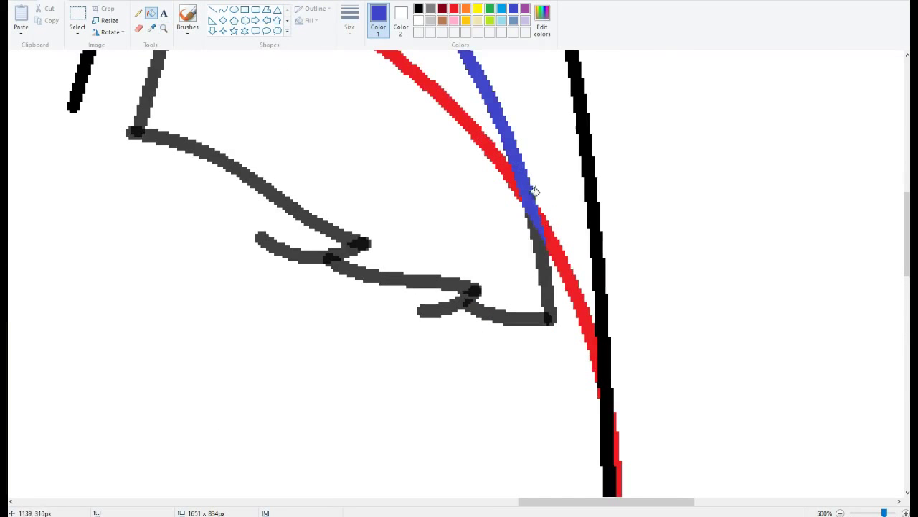
pyautogui.click(593, 397)
pyautogui.click(352, 250)
pyautogui.scroll(5, 322, 251)
pyautogui.click(418, 235)
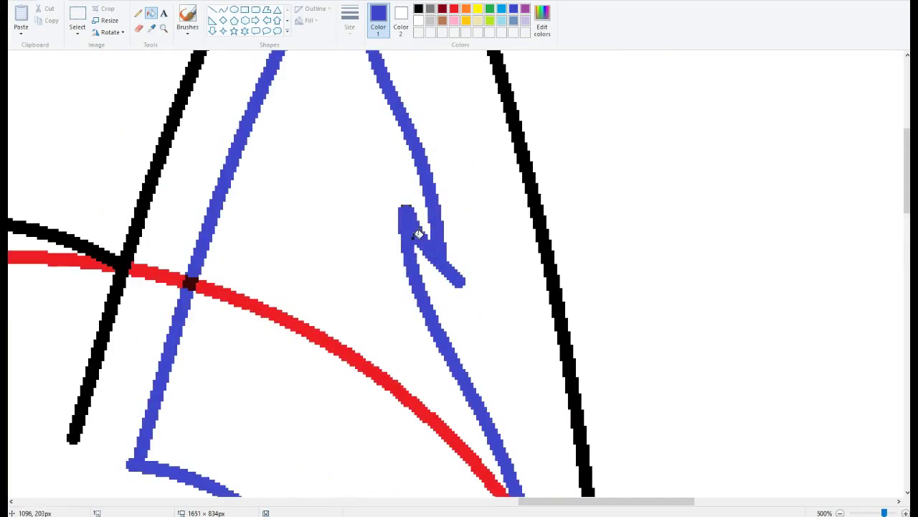
# Step: Recolor the inner ear outline black and clear away the red guide circle
pyautogui.scroll(2, 361, 96)
pyautogui.scroll(3, 390, 123)
pyautogui.click(418, 8)
pyautogui.click(370, 208)
pyautogui.scroll(-7, 370, 208)
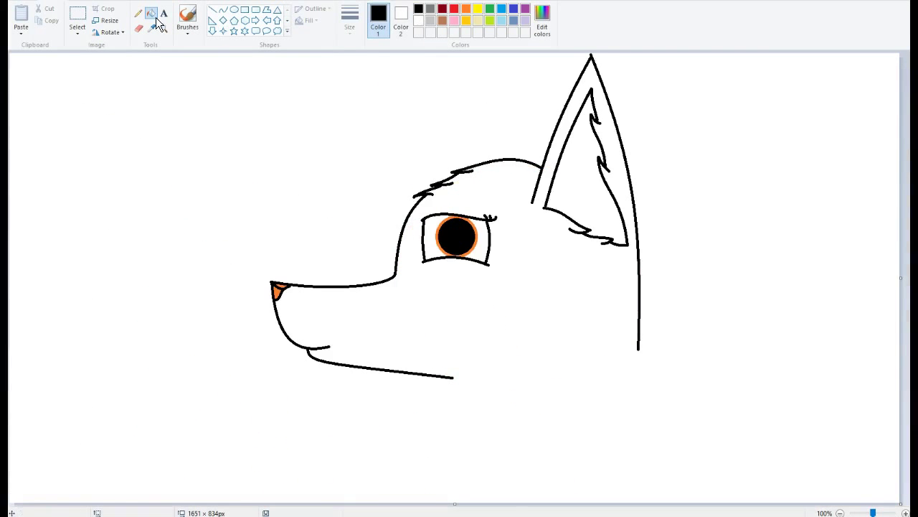
# Step: Select the whole head drawing and move it to the right side of the canvas
pyautogui.scroll(4, 318, 246)
pyautogui.scroll(-3, 457, 318)
pyautogui.moveTo(890, 513); pyautogui.dragTo(873, 512)
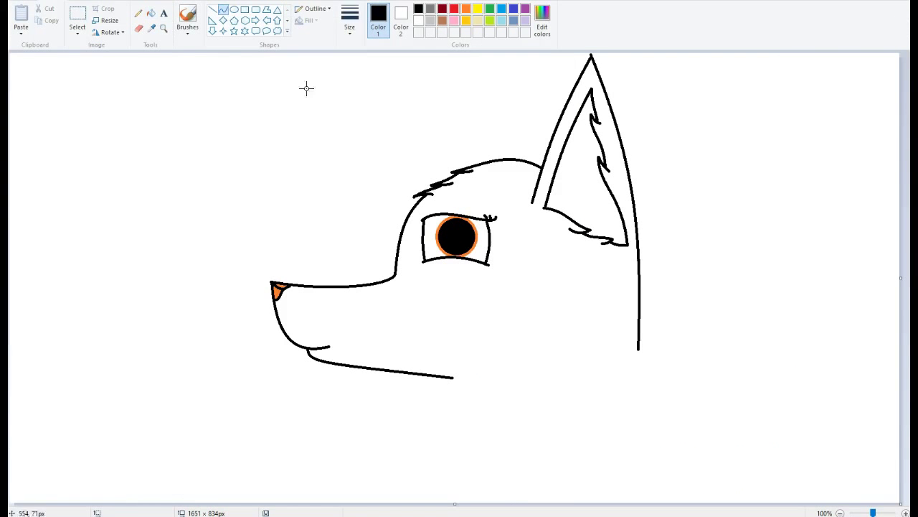
pyautogui.click(77, 21)
pyautogui.moveTo(219, 63); pyautogui.dragTo(643, 304)
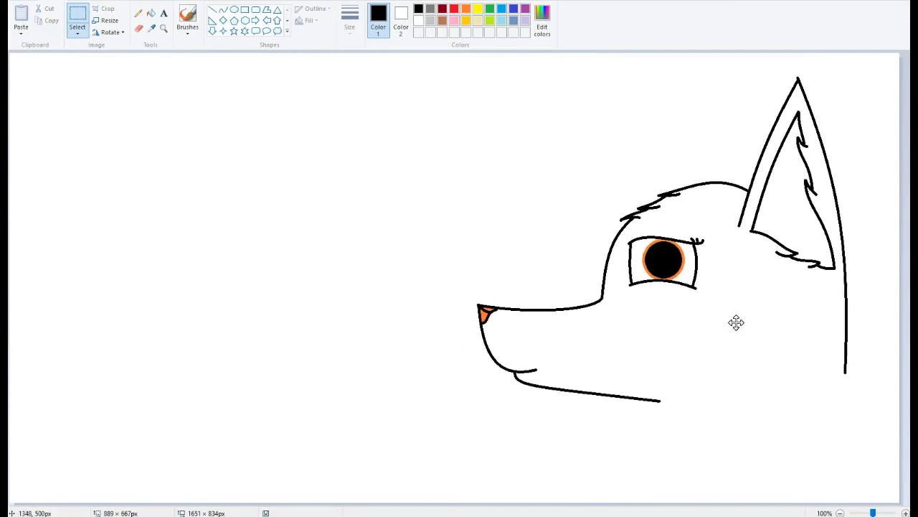
# Step: Extend the back of the head with fur tufts and a black neck line running down to the canvas's lower edge
pyautogui.click(224, 9)
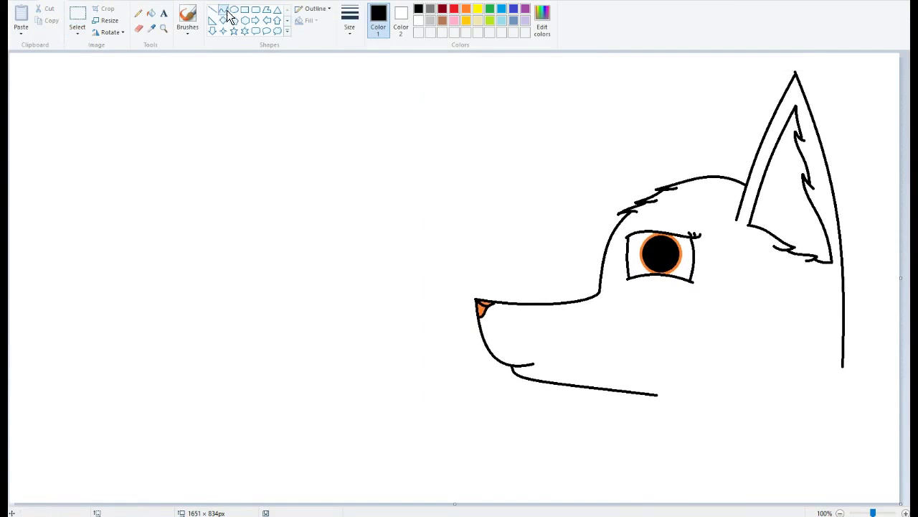
pyautogui.rightClick(699, 160)
pyautogui.moveTo(649, 172)
pyautogui.mouseDown()
pyautogui.moveTo(710, 126)
pyautogui.moveTo(690, 192)
pyautogui.mouseUp()
pyautogui.press('Escape')
pyautogui.moveTo(732, 154)
pyautogui.mouseDown()
pyautogui.moveTo(689, 236)
pyautogui.moveTo(740, 209)
pyautogui.mouseUp()
pyautogui.moveTo(741, 208)
pyautogui.mouseDown()
pyautogui.moveTo(696, 279)
pyautogui.moveTo(721, 493)
pyautogui.mouseUp()
pyautogui.moveTo(699, 364)
pyautogui.mouseDown()
pyautogui.moveTo(698, 395)
pyautogui.moveTo(693, 344)
pyautogui.moveTo(650, 308)
pyautogui.mouseUp()
pyautogui.moveTo(881, 512); pyautogui.dragTo(875, 513)
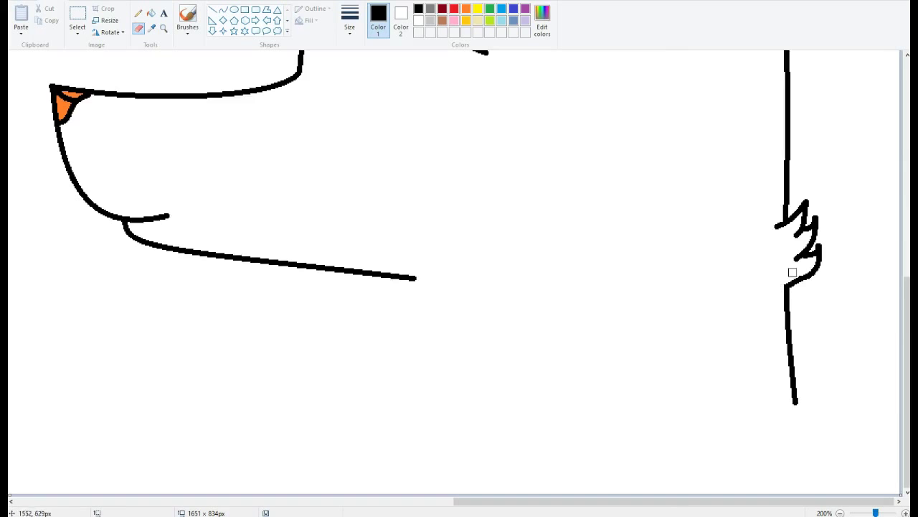
pyautogui.click(224, 10)
pyautogui.moveTo(795, 404); pyautogui.dragTo(813, 464)
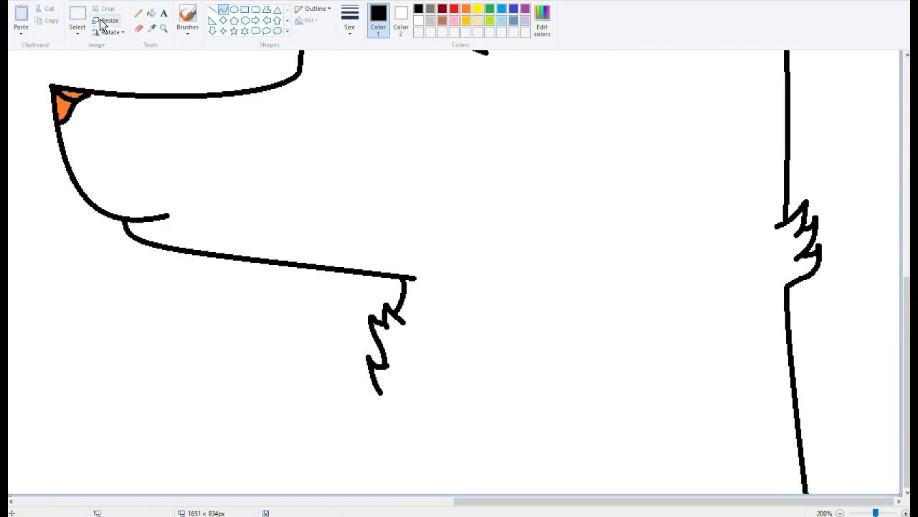
# Step: Trim the tip of the lowest throat fur tuft and draw the chest line down to the canvas's lower edge
pyautogui.click(77, 18)
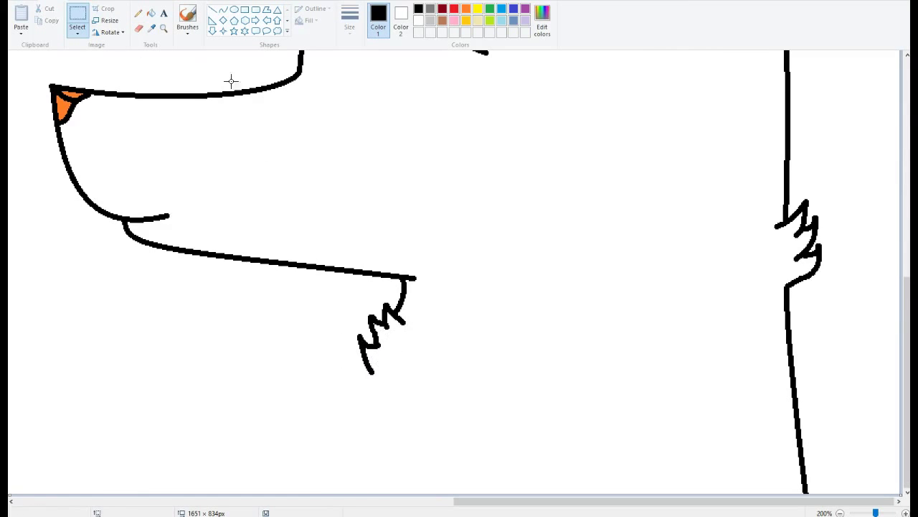
pyautogui.click(138, 28)
pyautogui.click(163, 28)
pyautogui.click(395, 348)
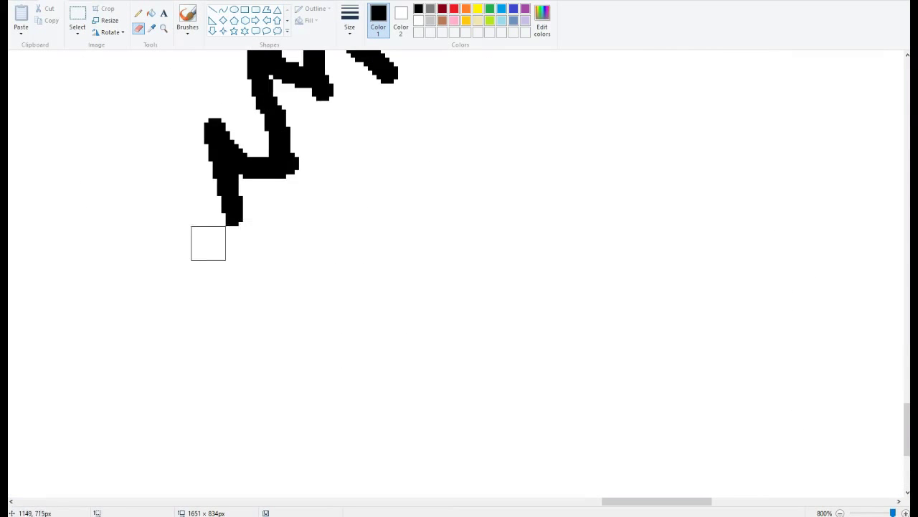
pyautogui.scroll(-6, 208, 243)
pyautogui.click(223, 9)
pyautogui.moveTo(365, 345); pyautogui.dragTo(366, 492)
pyautogui.moveTo(366, 416); pyautogui.dragTo(359, 416)
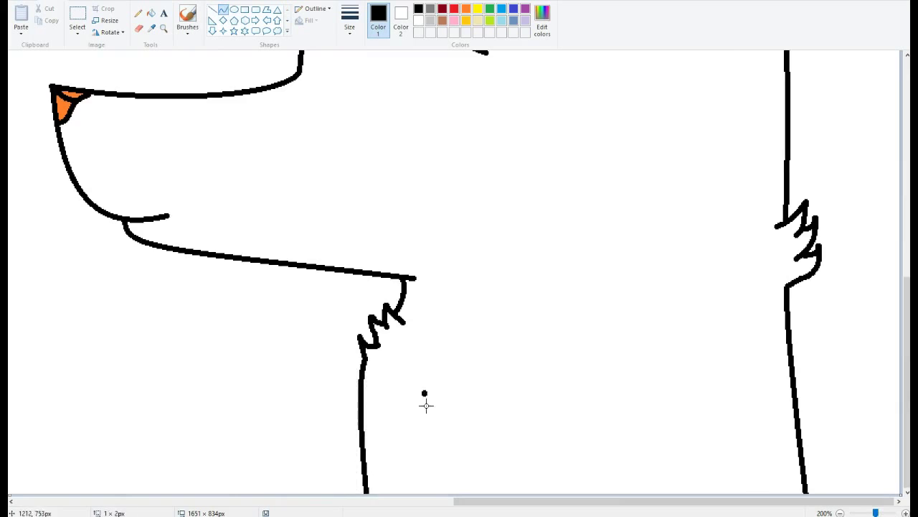
# Step: Draw two slightly curved vertical black lines inside the body, running down to the canvas's lower edge
pyautogui.moveTo(432, 321); pyautogui.dragTo(430, 494)
pyautogui.moveTo(667, 337); pyautogui.dragTo(667, 494)
pyautogui.moveTo(666, 386); pyautogui.dragTo(673, 386)
# Step: Fill the head and body with red and the inner ear with dark red
pyautogui.scroll(10, 549, 340)
pyautogui.click(151, 13)
pyautogui.click(455, 8)
pyautogui.click(511, 302)
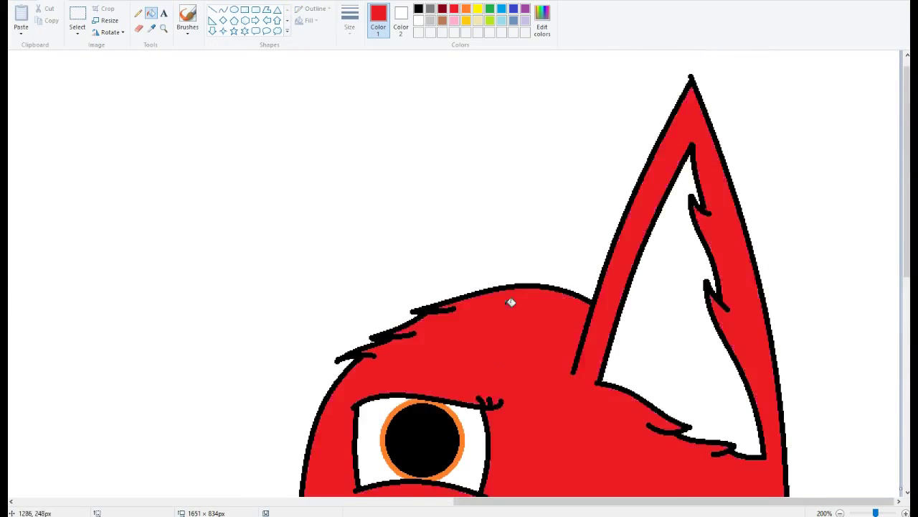
pyautogui.scroll(-5, 510, 302)
pyautogui.click(442, 8)
pyautogui.click(707, 86)
# Step: Draw a gray curved necklace cord across the neck from the throat tufts to the back of the neck
pyautogui.click(223, 10)
pyautogui.click(430, 8)
pyautogui.moveTo(795, 258); pyautogui.dragTo(344, 431)
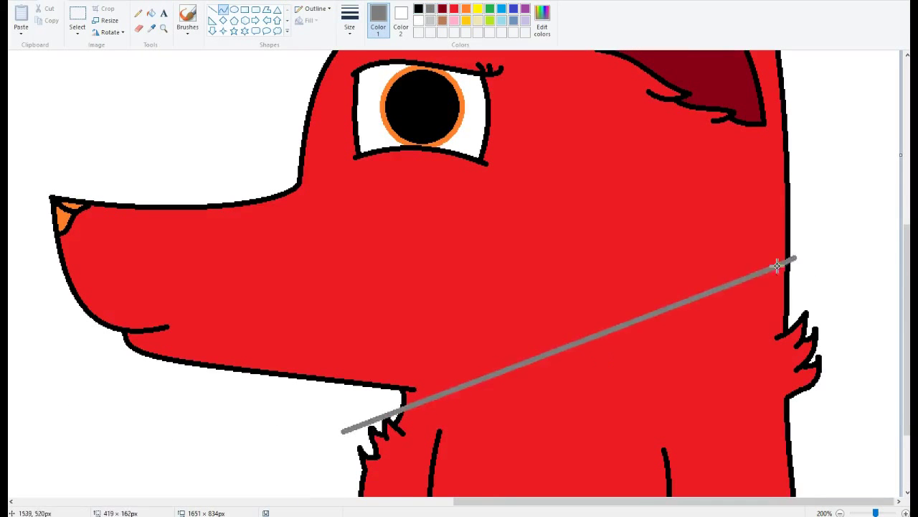
pyautogui.hotkey('ctrl', 'z')
pyautogui.moveTo(396, 418); pyautogui.dragTo(789, 247)
pyautogui.click(574, 400)
pyautogui.click(567, 404)
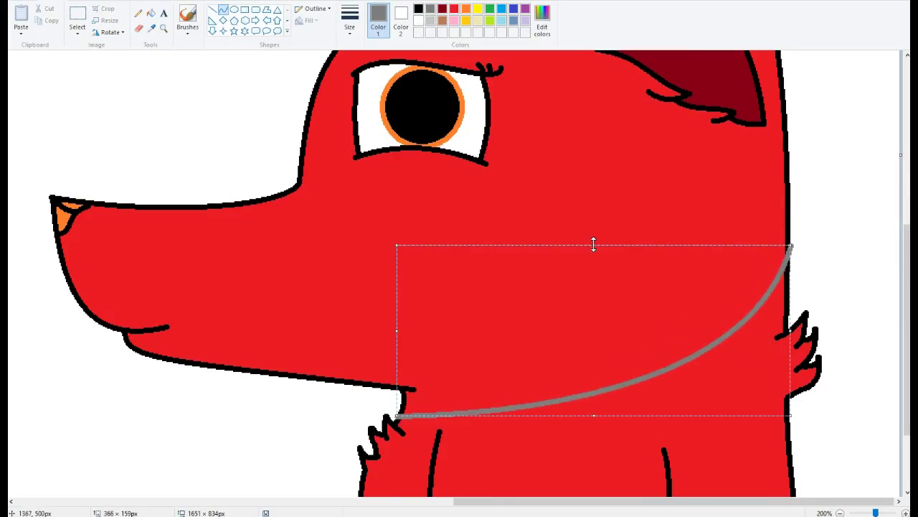
pyautogui.moveTo(595, 242); pyautogui.dragTo(595, 287)
pyautogui.click(269, 197)
# Step: Draw a small vial pendant at the throat end of the cord, with a light gray body and dark red stopper outline
pyautogui.scroll(3, 402, 354)
pyautogui.click(138, 13)
pyautogui.click(419, 8)
pyautogui.moveTo(361, 172)
pyautogui.mouseDown()
pyautogui.moveTo(400, 198)
pyautogui.moveTo(348, 192)
pyautogui.moveTo(348, 302)
pyautogui.moveTo(399, 285)
pyautogui.mouseUp()
pyautogui.click(350, 17)
pyautogui.click(369, 59)
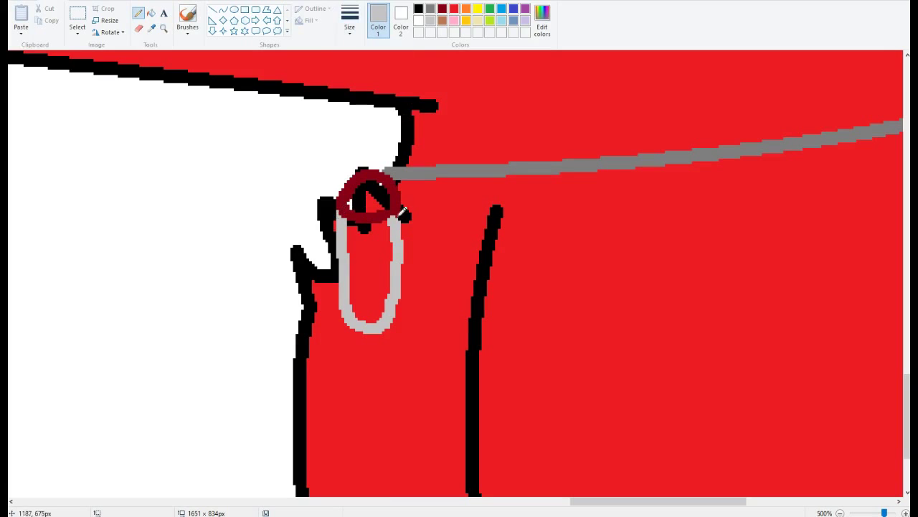
# Step: Fill the vial white and its stopper orange, and recolor the stopper's outline dark orange
pyautogui.click(150, 16)
pyautogui.rightClick(369, 273)
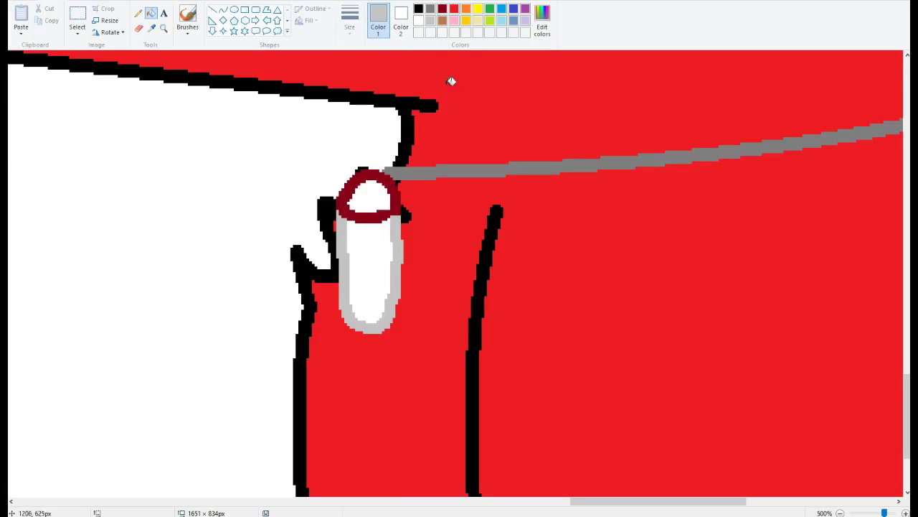
pyautogui.click(373, 191)
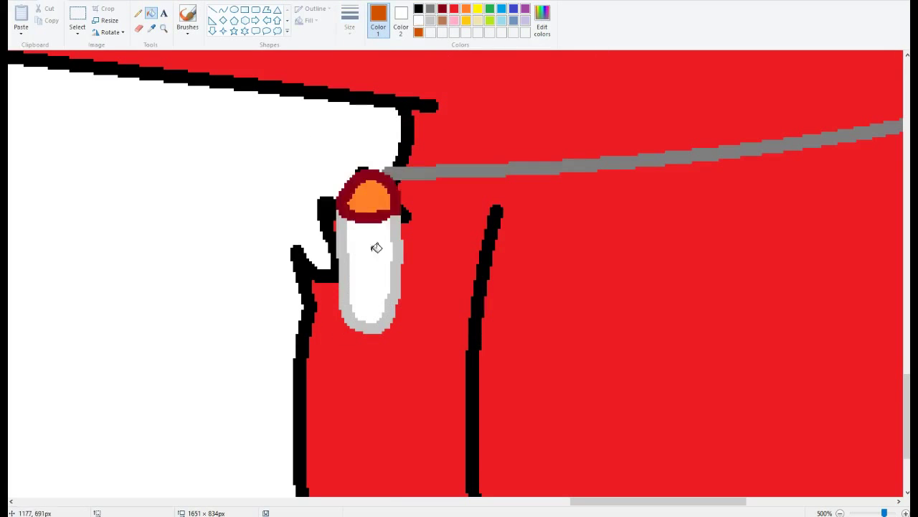
pyautogui.click(343, 202)
# Step: Dot the vial's interior with red, orange and yellow pixels and fill the white around them with light red
pyautogui.click(138, 13)
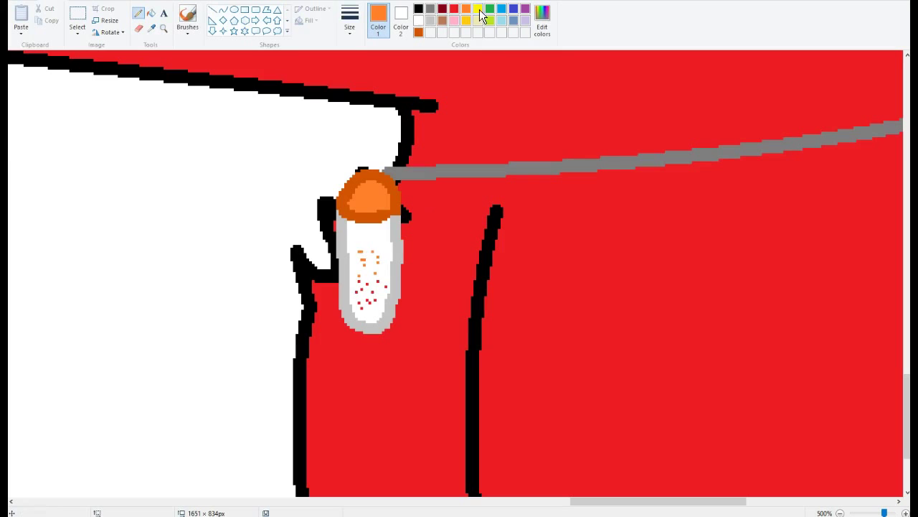
pyautogui.doubleClick(454, 9)
pyautogui.click(367, 323)
pyautogui.click(370, 287)
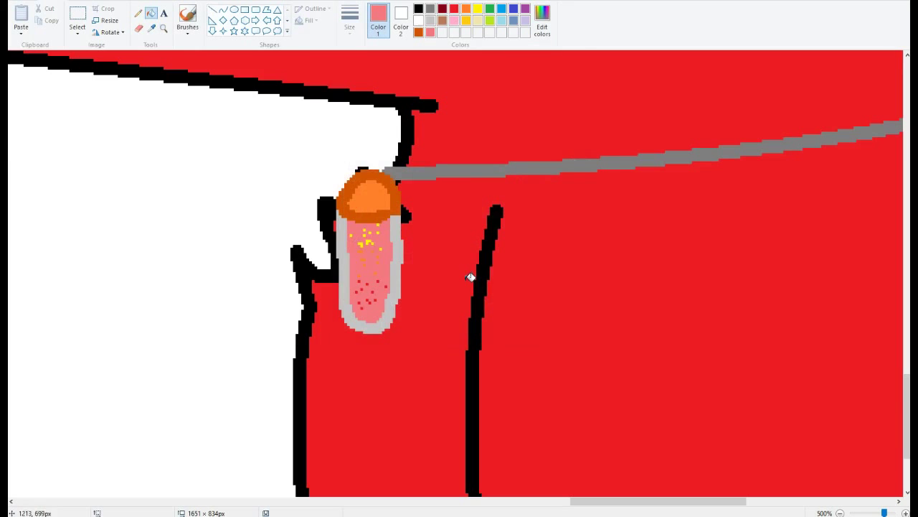
pyautogui.keyDown('ctrl'); pyautogui.scroll(-4, 477, 74); pyautogui.keyUp('ctrl')
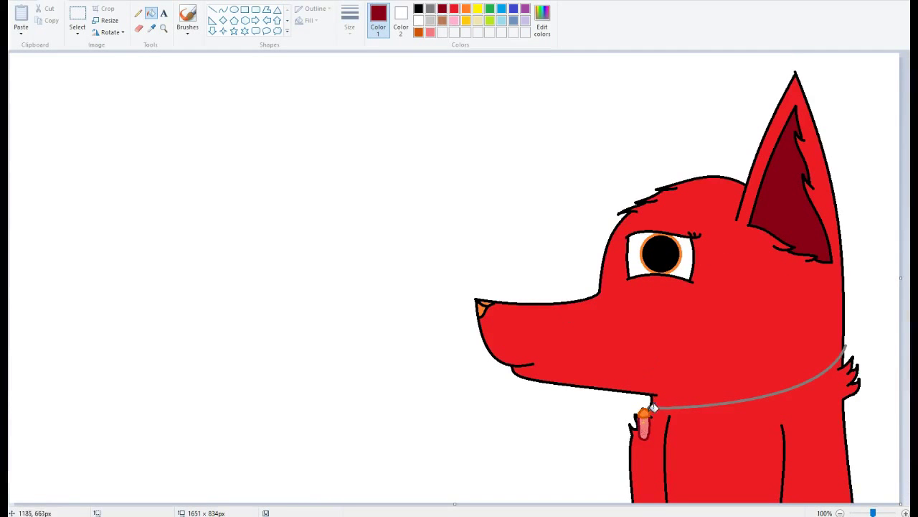
# Step: Draw a light gray highlight on the upper left of the pupil and fill it in
pyautogui.keyDown('ctrl'); pyautogui.scroll(8, 662, 332); pyautogui.keyUp('ctrl')
pyautogui.moveTo(345, 224)
pyautogui.mouseDown()
pyautogui.moveTo(430, 137)
pyautogui.moveTo(480, 170)
pyautogui.moveTo(345, 224)
pyautogui.moveTo(370, 198)
pyautogui.mouseUp()
pyautogui.click(431, 20)
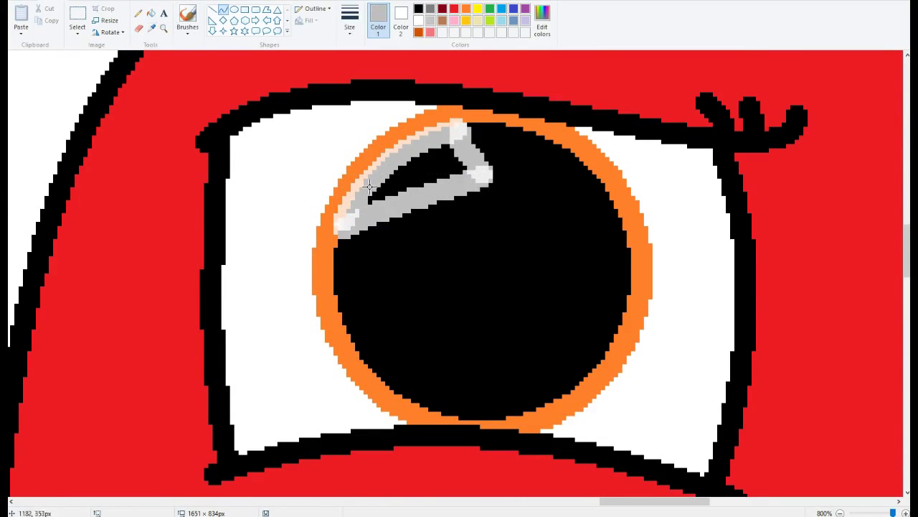
pyautogui.click(151, 12)
pyautogui.click(392, 199)
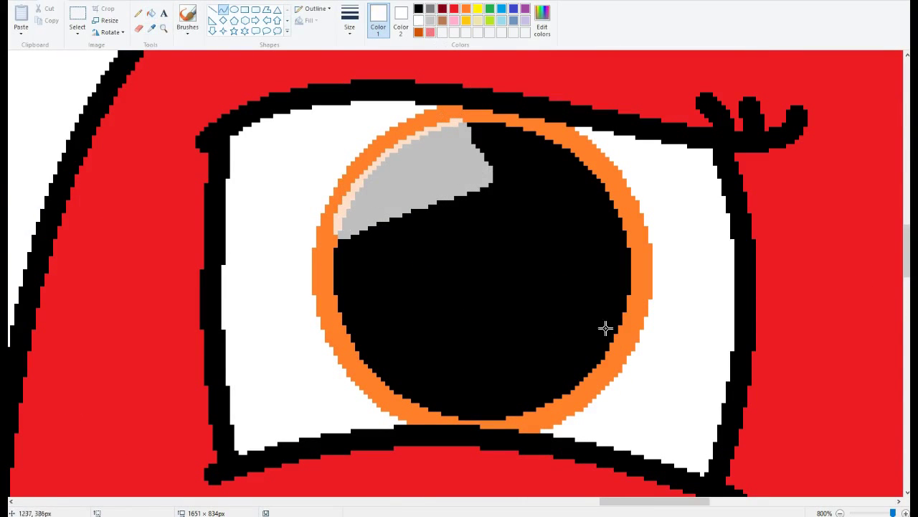
# Step: Add a small round light gray highlight and a curved one along the pupil's lower right edge
pyautogui.moveTo(621, 308); pyautogui.dragTo(495, 414)
pyautogui.click(234, 9)
pyautogui.moveTo(374, 317); pyautogui.dragTo(412, 352)
pyautogui.moveTo(622, 306); pyautogui.dragTo(488, 411)
pyautogui.moveTo(556, 359); pyautogui.dragTo(578, 370)
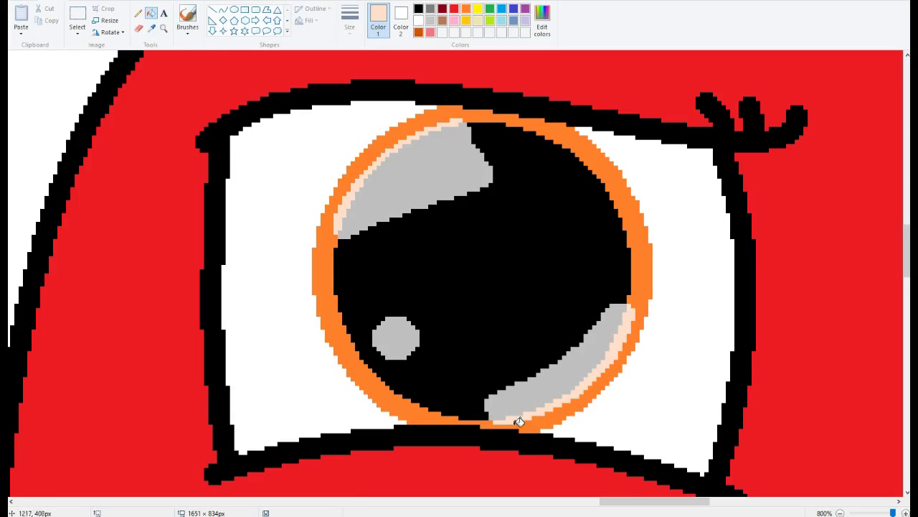
# Step: Draw two red guide circles in the empty area left of the head and adjust their positions
pyautogui.hotkey('ctrl', '1')
pyautogui.click(234, 9)
pyautogui.click(454, 8)
pyautogui.moveTo(101, 193); pyautogui.dragTo(301, 395)
pyautogui.moveTo(230, 304); pyautogui.dragTo(201, 275)
pyautogui.rightClick(215, 287)
pyautogui.click(308, 357)
pyautogui.moveTo(355, 121); pyautogui.dragTo(531, 286)
pyautogui.moveTo(445, 201); pyautogui.dragTo(447, 184)
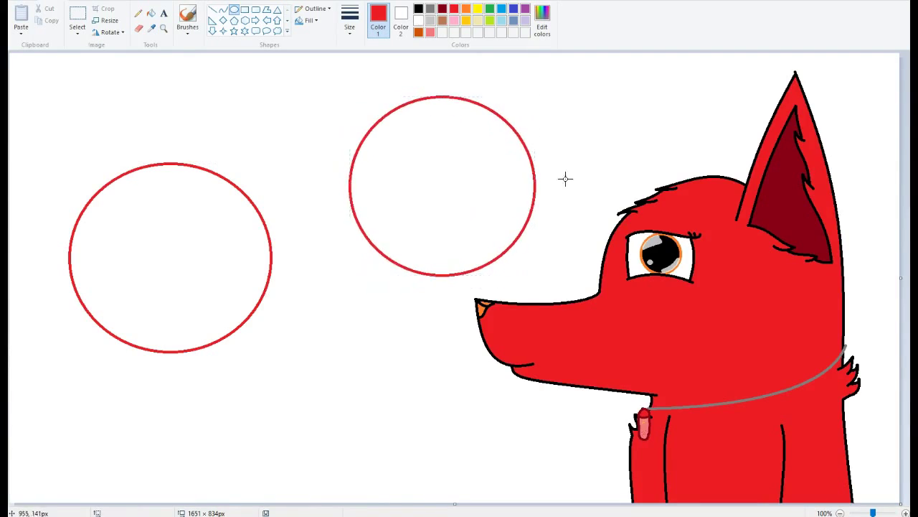
# Step: Draw a tall pointed ear in black curves on top of the leftmost guide circle
pyautogui.click(164, 27)
pyautogui.click(233, 176)
pyautogui.click(418, 9)
pyautogui.click(223, 8)
pyautogui.moveTo(391, 313)
pyautogui.mouseDown()
pyautogui.moveTo(473, 73)
pyautogui.moveTo(399, 71)
pyautogui.mouseUp()
pyautogui.moveTo(403, 215); pyautogui.dragTo(286, 225)
pyautogui.moveTo(272, 82); pyautogui.dragTo(129, 455)
# Step: Draw the left head's crown with three fur tufts and continue the forehead line down along the circle
pyautogui.click(163, 251)
pyautogui.scroll(-3, 162, 250)
pyautogui.moveTo(285, 137); pyautogui.dragTo(446, 170)
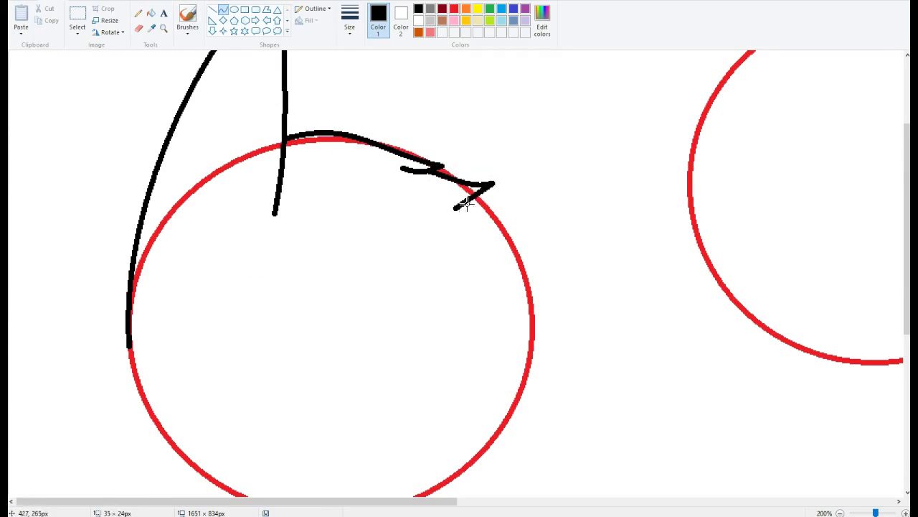
pyautogui.moveTo(488, 239); pyautogui.dragTo(512, 402)
pyautogui.moveTo(528, 278); pyautogui.dragTo(540, 431)
# Step: Draw the left head's open muzzle with the nose bridge, upper lip, and lower jaw joining the circle's underside
pyautogui.scroll(-3, 540, 432)
pyautogui.moveTo(512, 287)
pyautogui.mouseDown()
pyautogui.moveTo(663, 403)
pyautogui.moveTo(559, 481)
pyautogui.mouseUp()
pyautogui.moveTo(579, 402); pyautogui.dragTo(519, 471)
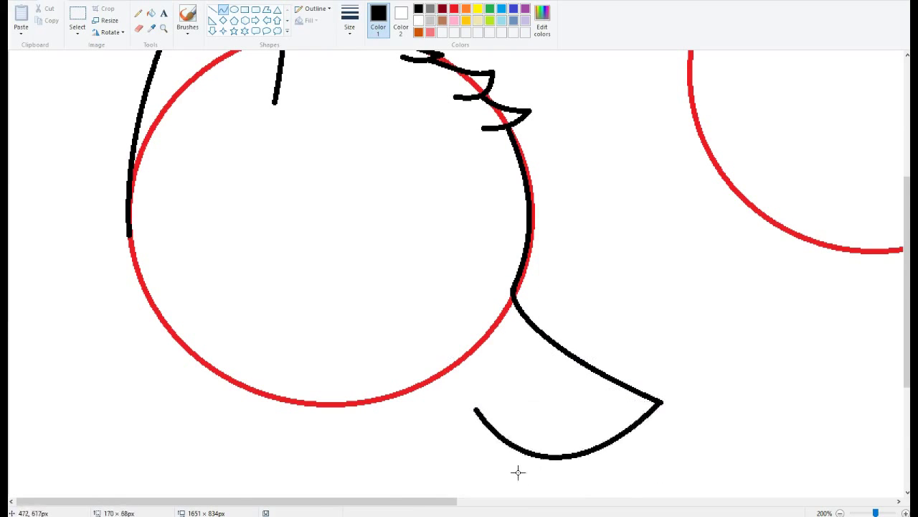
pyautogui.scroll(-3, 475, 298)
pyautogui.moveTo(476, 298)
pyautogui.mouseDown()
pyautogui.moveTo(467, 385)
pyautogui.moveTo(253, 281)
pyautogui.mouseUp()
pyautogui.moveTo(344, 337)
pyautogui.mouseDown()
pyautogui.moveTo(402, 365)
pyautogui.moveTo(526, 391)
pyautogui.mouseUp()
# Step: Give the light gray curve across the mouth opening a Watercolor outline and sketch thin gray jagged lines inside the mouth
pyautogui.rightClick(529, 350)
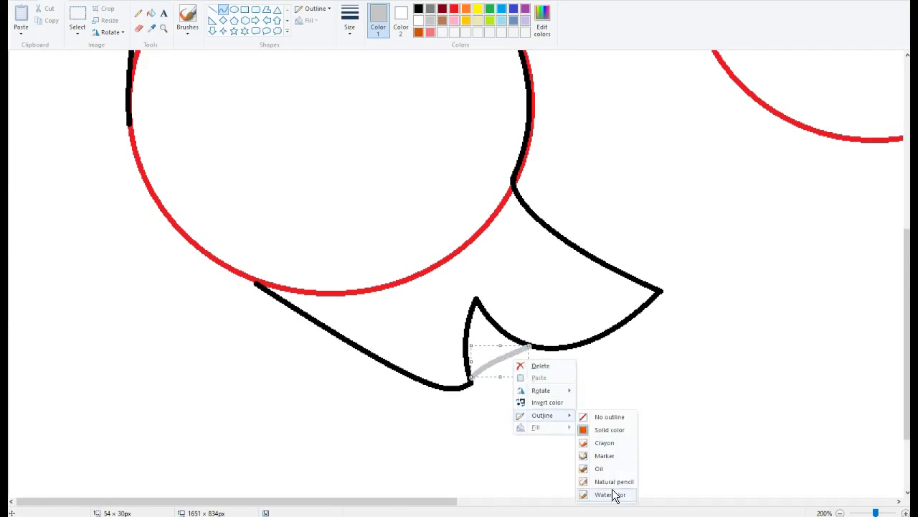
pyautogui.click(613, 493)
pyautogui.click(477, 374)
pyautogui.scroll(6, 477, 374)
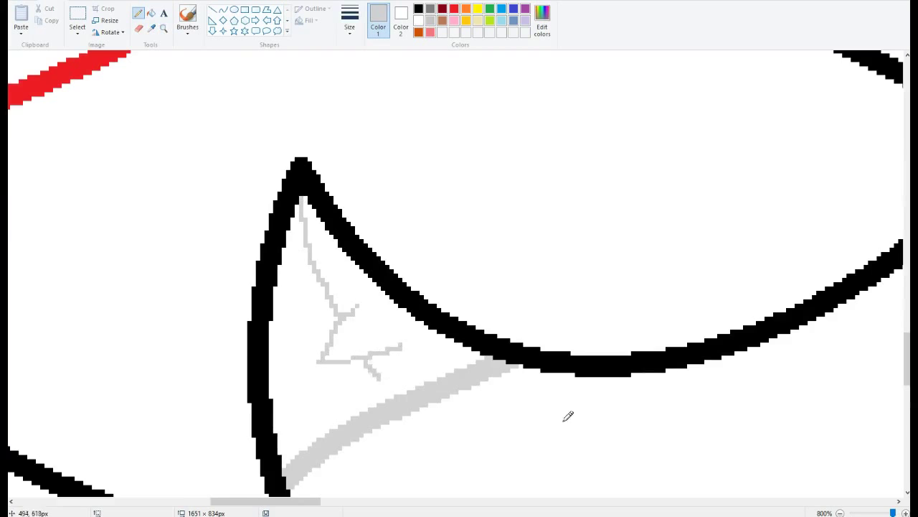
# Step: Draw the curved upper eyelid of the left head's eye with a black curve
pyautogui.scroll(-7, 567, 416)
pyautogui.click(163, 28)
pyautogui.click(314, 357)
pyautogui.click(418, 9)
pyautogui.click(223, 9)
pyautogui.moveTo(468, 231); pyautogui.dragTo(466, 312)
pyautogui.moveTo(468, 273)
pyautogui.mouseDown()
pyautogui.moveTo(485, 253)
pyautogui.moveTo(668, 361)
pyautogui.mouseUp()
pyautogui.scroll(5, 477, 256)
pyautogui.hscroll(-5, 275, 494)
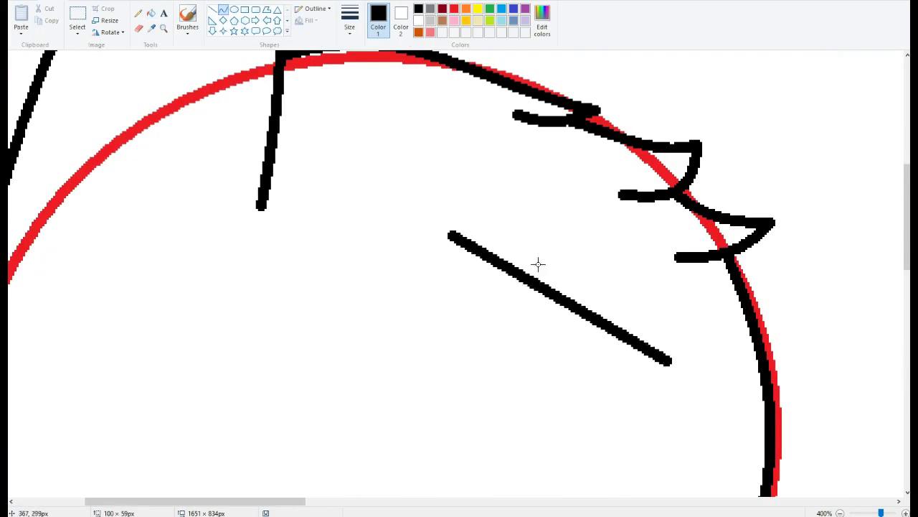
pyautogui.moveTo(537, 262); pyautogui.dragTo(532, 246)
# Step: Close the left head's eye outline with black side and lower-lid curves and add short lashes at the lid's outer corner
pyautogui.scroll(-3, 479, 255)
pyautogui.moveTo(428, 242)
pyautogui.mouseDown()
pyautogui.moveTo(569, 355)
pyautogui.moveTo(666, 251)
pyautogui.mouseUp()
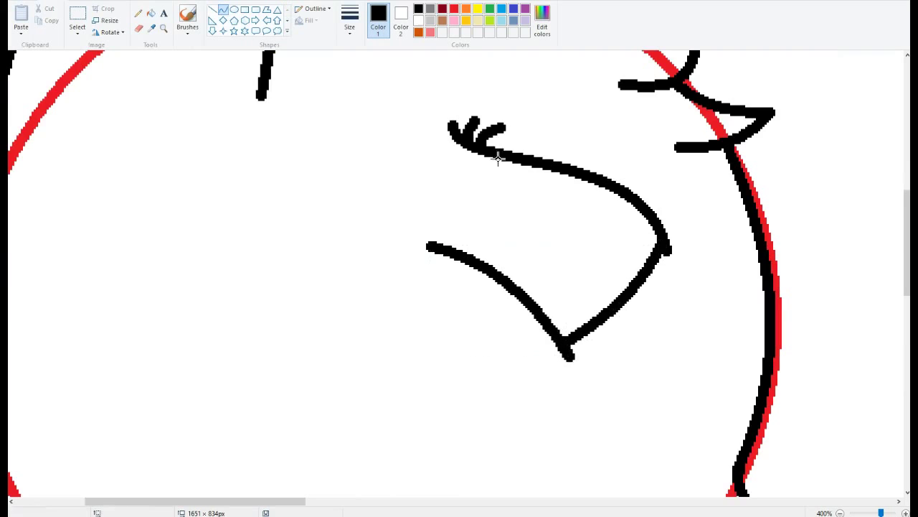
pyautogui.moveTo(502, 158); pyautogui.dragTo(426, 244)
# Step: Draw a green iris circle inside the left head's eye with a Marker outline
pyautogui.click(489, 9)
pyautogui.moveTo(492, 158); pyautogui.dragTo(656, 312)
pyautogui.rightClick(558, 238)
pyautogui.moveTo(595, 293)
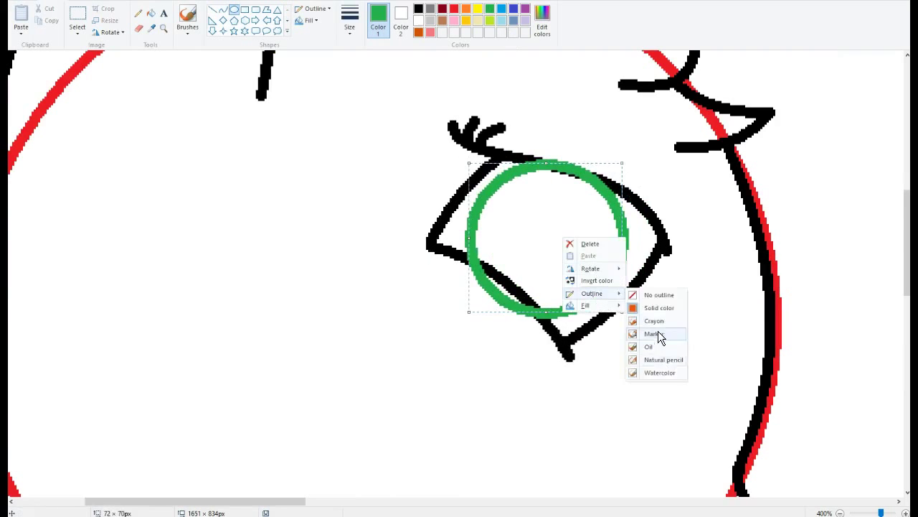
pyautogui.click(662, 332)
# Step: Clean up the iris where it overlaps the eyelids and fill its inside black, leaving a solid green ring
pyautogui.click(418, 9)
pyautogui.click(150, 13)
pyautogui.rightClick(580, 166)
pyautogui.hotkey('ctrl', 'z')
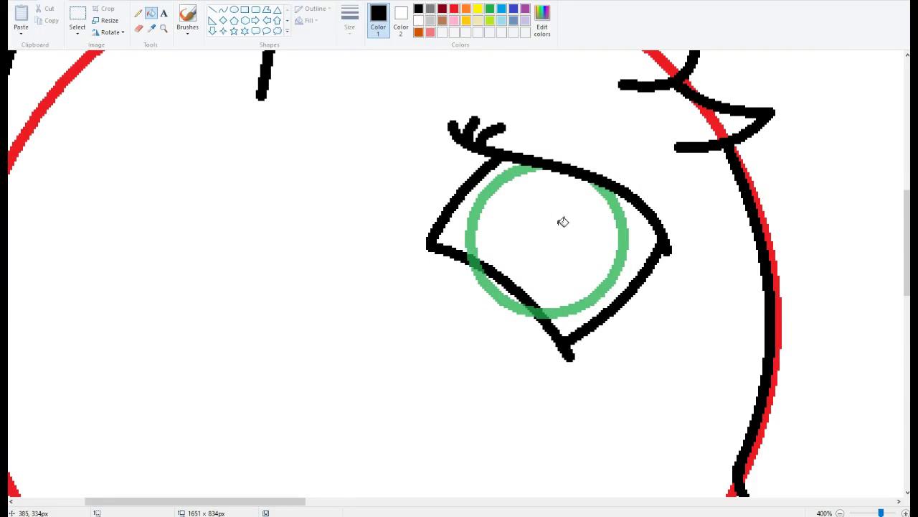
pyautogui.rightClick(530, 299)
pyautogui.rightClick(524, 187)
pyautogui.hotkey('ctrl', 'z')
pyautogui.click(557, 277)
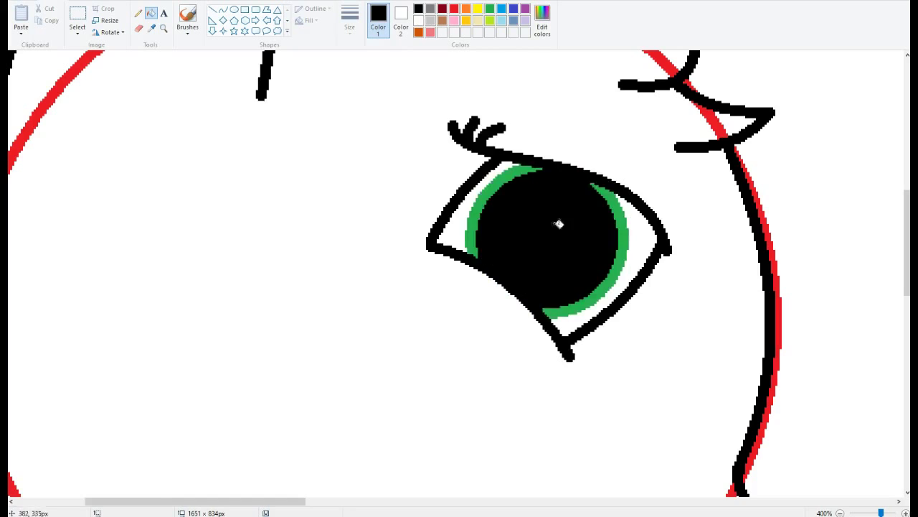
# Step: Draw a white curved highlight across the upper part of the left head's pupil and fill it light gray
pyautogui.click(163, 27)
pyautogui.click(578, 244)
pyautogui.click(223, 9)
pyautogui.click(419, 20)
pyautogui.moveTo(205, 193)
pyautogui.mouseDown()
pyautogui.moveTo(293, 148)
pyautogui.moveTo(340, 164)
pyautogui.mouseUp()
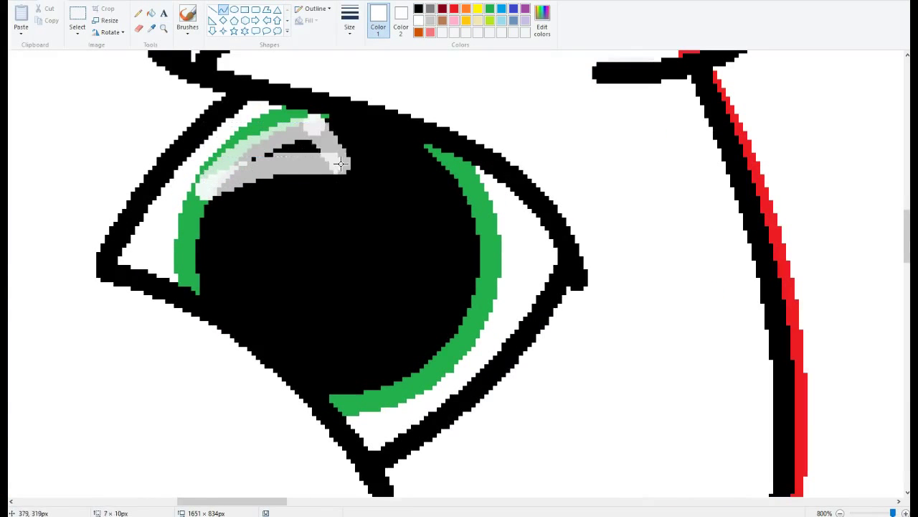
pyautogui.click(153, 16)
pyautogui.click(329, 161)
pyautogui.click(242, 164)
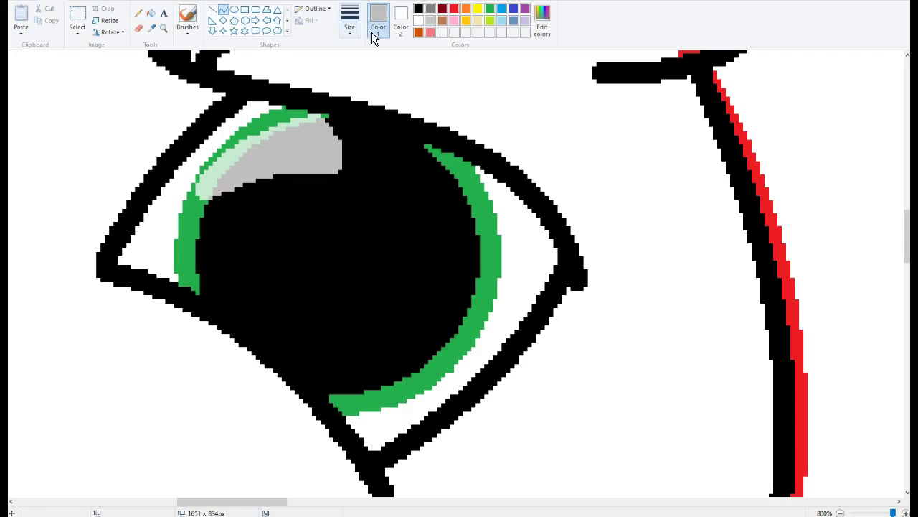
# Step: Add a light gray curved highlight along the pupil's lower edge and a small round one beside it
pyautogui.moveTo(320, 365); pyautogui.dragTo(452, 329)
pyautogui.moveTo(291, 314); pyautogui.dragTo(373, 373)
pyautogui.click(153, 16)
pyautogui.click(359, 349)
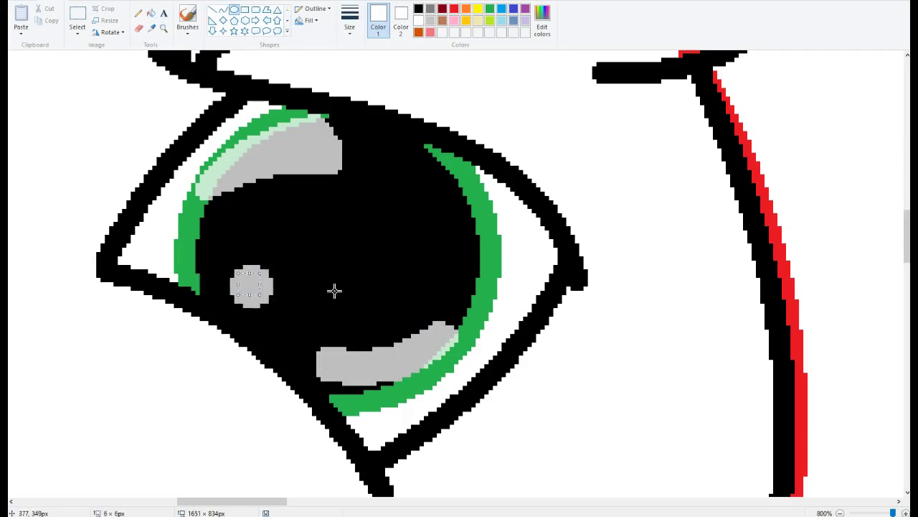
# Step: Draw the left character's green fringe outline from the ear over the crown, with pointed tufts, down to the nose bridge
pyautogui.scroll(-3, 332, 289)
pyautogui.scroll(1, 478, 22)
pyautogui.moveTo(283, 187); pyautogui.dragTo(589, 395)
pyautogui.click(507, 305)
pyautogui.scroll(-5, 589, 287)
pyautogui.click(556, 213)
pyautogui.moveTo(563, 219); pyautogui.dragTo(538, 337)
pyautogui.click(636, 294)
# Step: Draw the left character's front neck line below the jaw and its back line below the ear in black curves
pyautogui.click(418, 9)
pyautogui.scroll(-5, 437, 299)
pyautogui.moveTo(251, 191)
pyautogui.mouseDown()
pyautogui.moveTo(242, 504)
pyautogui.moveTo(289, 281)
pyautogui.mouseUp()
pyautogui.scroll(3, 289, 280)
pyautogui.scroll(-2, 241, 328)
pyautogui.moveTo(310, 339); pyautogui.dragTo(341, 495)
pyautogui.moveTo(342, 444); pyautogui.dragTo(361, 386)
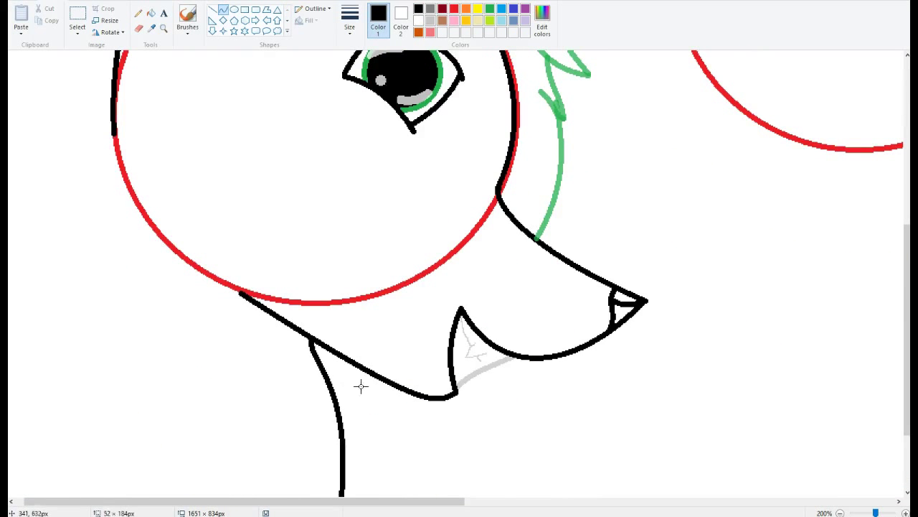
pyautogui.moveTo(117, 136); pyautogui.dragTo(93, 495)
pyautogui.moveTo(104, 301); pyautogui.dragTo(100, 301)
# Step: Draw two black inner leg lines between the left character's chest and back lines
pyautogui.moveTo(297, 386); pyautogui.dragTo(287, 497)
pyautogui.click(292, 442)
pyautogui.moveTo(133, 386); pyautogui.dragTo(122, 496)
pyautogui.click(128, 431)
pyautogui.moveTo(876, 513); pyautogui.dragTo(872, 514)
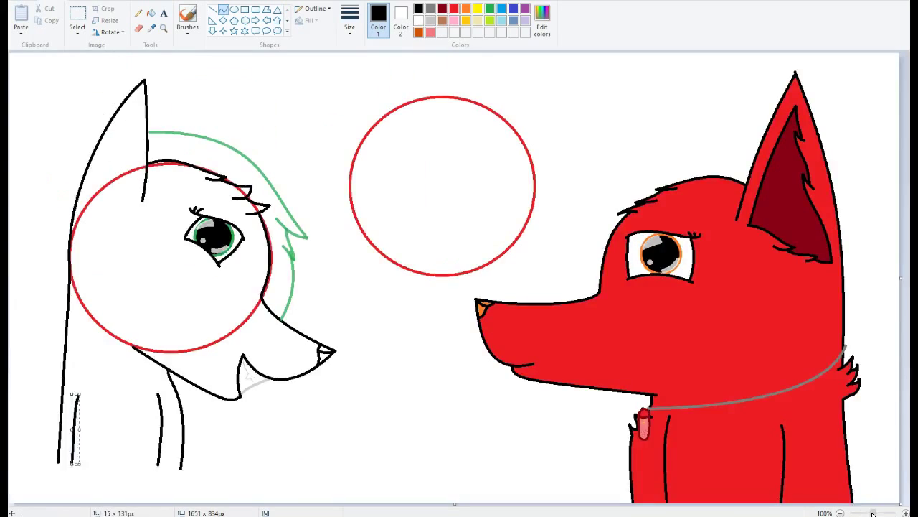
# Step: Extend the left character's neck, leg and back lines down to the canvas's lower edge
pyautogui.scroll(2, 165, 430)
pyautogui.moveTo(524, 392); pyautogui.dragTo(514, 493)
pyautogui.moveTo(451, 379); pyautogui.dragTo(447, 494)
pyautogui.moveTo(195, 376); pyautogui.dragTo(194, 494)
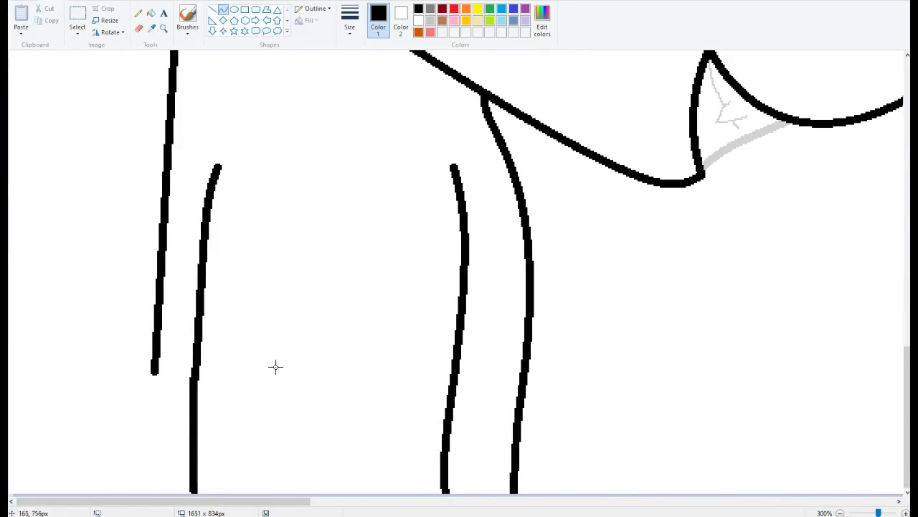
pyautogui.moveTo(878, 512); pyautogui.dragTo(874, 513)
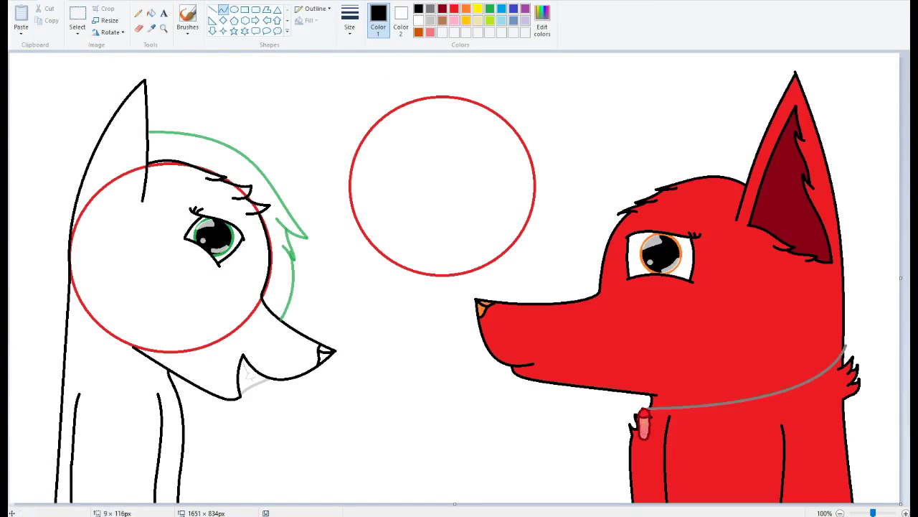
# Step: Draw the left character's long green hair outline below the mouth and from behind the ear down along the back
pyautogui.scroll(2, 74, 475)
pyautogui.click(490, 9)
pyautogui.moveTo(467, 252); pyautogui.dragTo(467, 493)
pyautogui.rightClick(476, 361)
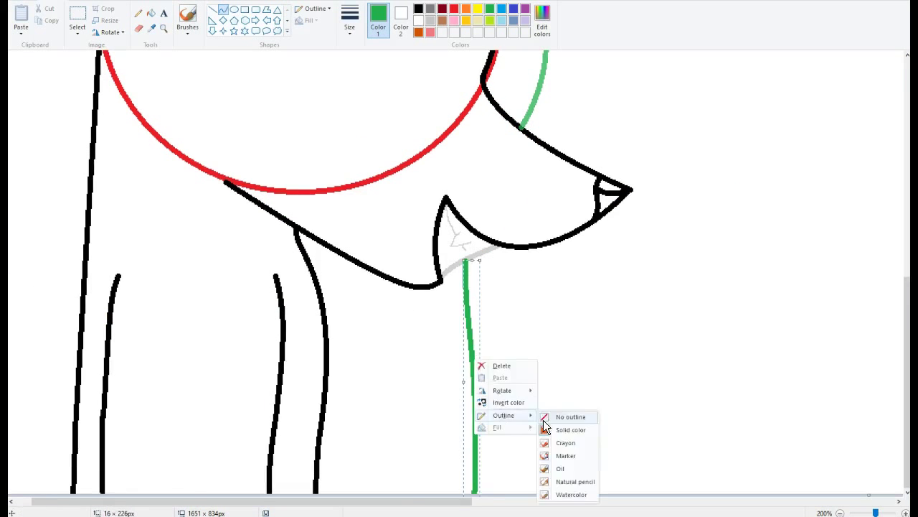
pyautogui.scroll(-1, 455, 434)
pyautogui.hscroll(-1, 455, 434)
pyautogui.scroll(-5, 186, 216)
pyautogui.scroll(-3, 287, 215)
pyautogui.scroll(1, 287, 215)
# Step: Recolor the left character's hair outline red
pyautogui.click(150, 13)
pyautogui.click(454, 9)
pyautogui.scroll(2, 415, 212)
pyautogui.click(499, 107)
pyautogui.click(526, 267)
pyautogui.scroll(-5, 294, 342)
pyautogui.scroll(4, 293, 342)
# Step: Recolor the left character's hair outline green and erase the red guide circle around its head
pyautogui.click(418, 8)
pyautogui.moveTo(413, 506); pyautogui.dragTo(301, 506)
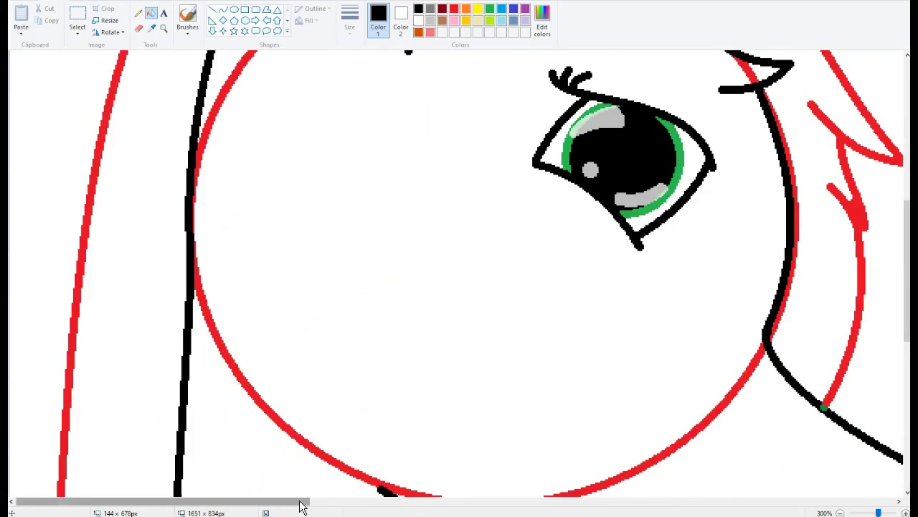
pyautogui.scroll(-3, 460, 273)
pyautogui.click(489, 8)
pyautogui.scroll(3, 459, 273)
pyautogui.scroll(-3, 459, 273)
pyautogui.click(443, 328)
pyautogui.scroll(-2, 443, 328)
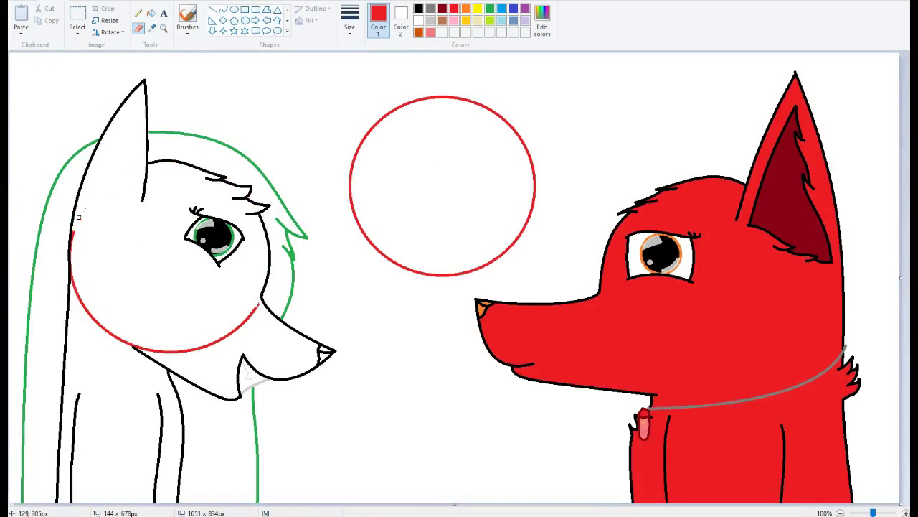
# Step: Mix a custom dark green and recolor all parts of the left character's hair outline with it
pyautogui.click(151, 13)
pyautogui.click(542, 21)
pyautogui.click(358, 325)
pyautogui.click(193, 134)
pyautogui.click(255, 445)
pyautogui.click(29, 323)
# Step: Mix a custom bright green and fill the left character's hair with it
pyautogui.click(542, 22)
pyautogui.click(349, 280)
pyautogui.click(360, 325)
pyautogui.click(50, 323)
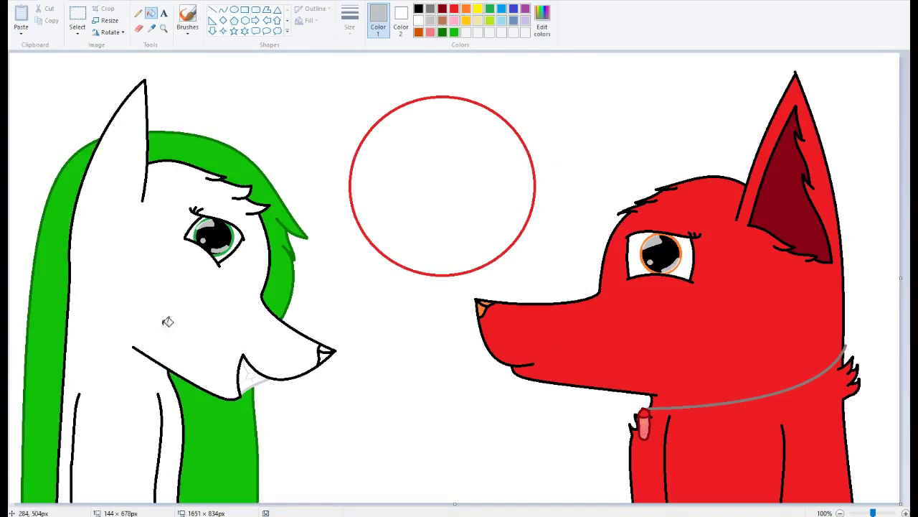
# Step: Fill the left character's head and body light gray and draw the inner ear outline with curves
pyautogui.click(430, 20)
pyautogui.click(168, 322)
pyautogui.click(223, 8)
pyautogui.scroll(2, 277, 385)
pyautogui.click(419, 9)
pyautogui.moveTo(236, 432); pyautogui.dragTo(369, 412)
pyautogui.moveTo(369, 412)
pyautogui.mouseDown()
pyautogui.moveTo(376, 140)
pyautogui.moveTo(236, 433)
pyautogui.mouseUp()
# Step: Recolor the inner ear outline indigo
pyautogui.click(513, 9)
pyautogui.click(151, 13)
pyautogui.click(381, 153)
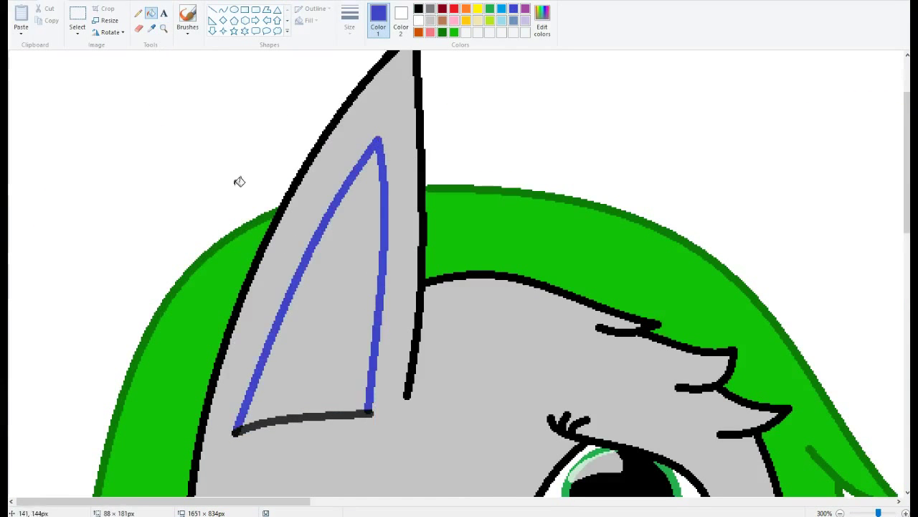
# Step: Recolor the left character's inner ear outline black and fill the inner ear dark gray
pyautogui.click(419, 8)
pyautogui.click(237, 431)
pyautogui.click(430, 8)
pyautogui.click(349, 303)
pyautogui.click(419, 8)
pyautogui.scroll(-3, 43, 79)
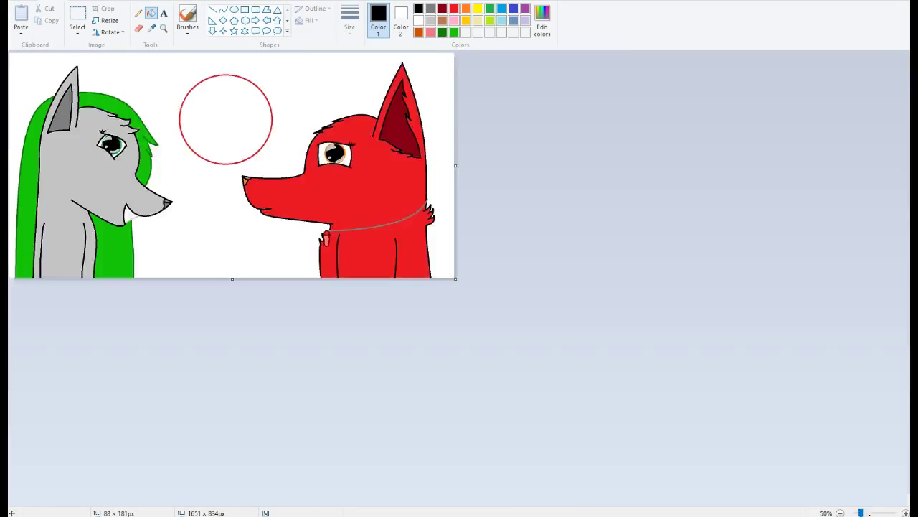
# Step: Draw the left ear of the middle head in black curves from the guide circle up to the canvas's upper edge
pyautogui.scroll(1, 43, 79)
pyautogui.click(77, 18)
pyautogui.moveTo(109, 403); pyautogui.dragTo(84, 431)
pyautogui.scroll(1, 321, 94)
pyautogui.click(224, 8)
pyautogui.moveTo(528, 203); pyautogui.dragTo(468, 55)
pyautogui.rightClick(529, 123)
pyautogui.moveTo(396, 54); pyautogui.dragTo(388, 318)
pyautogui.moveTo(396, 236); pyautogui.dragTo(390, 237)
# Step: Draw the middle head's right ear and the curved crown between both ears in black
pyautogui.moveTo(658, 207); pyautogui.dragTo(687, 54)
pyautogui.moveTo(748, 54); pyautogui.dragTo(758, 357)
pyautogui.moveTo(773, 201); pyautogui.dragTo(769, 186)
pyautogui.moveTo(518, 160); pyautogui.dragTo(660, 176)
pyautogui.moveTo(604, 174); pyautogui.dragTo(605, 159)
# Step: Draw both cheeks of the middle head as black curves following the sides of the guide circle downward
pyautogui.scroll(-3, 605, 174)
pyautogui.moveTo(761, 248); pyautogui.dragTo(686, 381)
pyautogui.moveTo(723, 314); pyautogui.dragTo(734, 312)
pyautogui.moveTo(390, 208); pyautogui.dragTo(459, 375)
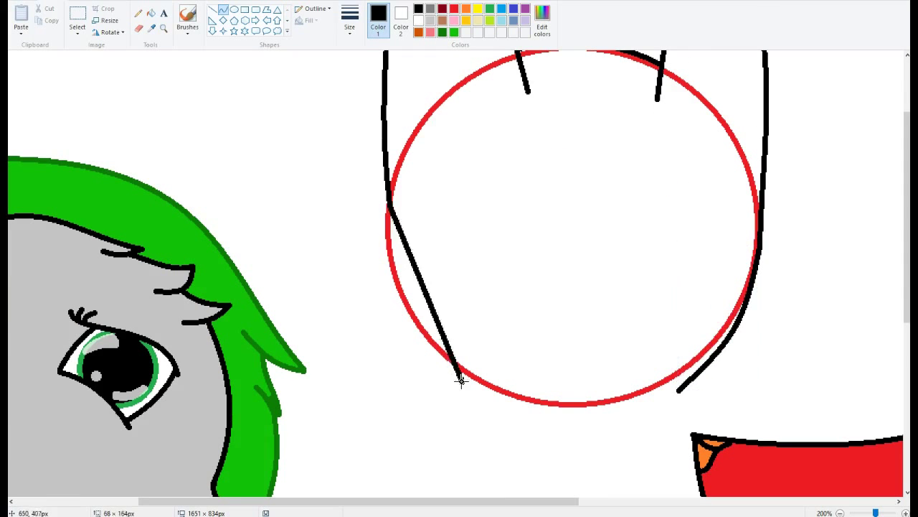
pyautogui.moveTo(426, 294); pyautogui.dragTo(403, 326)
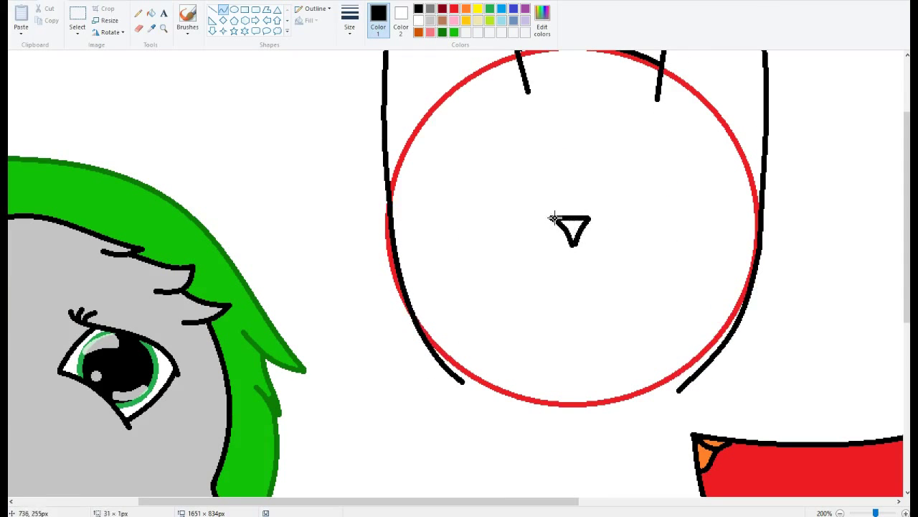
# Step: Finish the middle head's small triangular nose and draw two curved mouth lines below it
pyautogui.scroll(3, 541, 183)
pyautogui.moveTo(575, 383); pyautogui.dragTo(666, 391)
pyautogui.moveTo(618, 392); pyautogui.dragTo(617, 407)
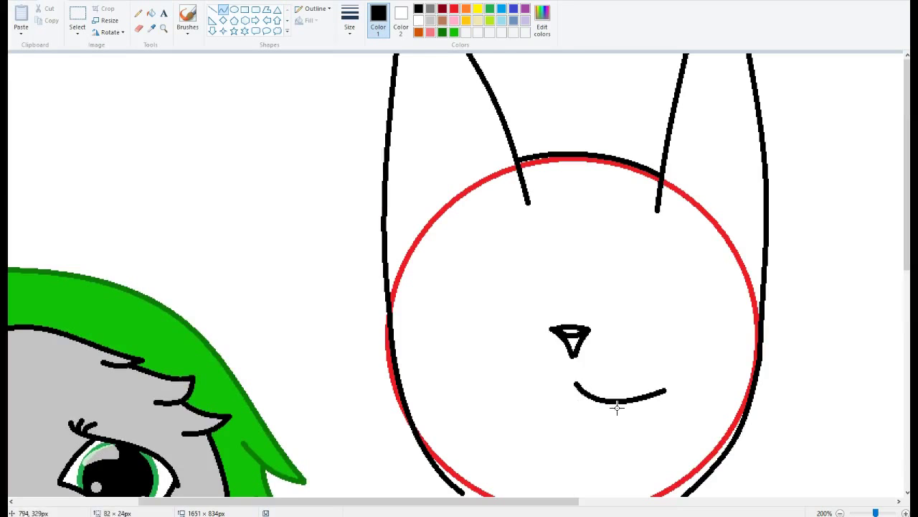
pyautogui.moveTo(549, 409); pyautogui.dragTo(523, 410)
# Step: Draw the middle head's open right-hand eye outline in black curves with two lashes on the upper lid
pyautogui.click(163, 27)
pyautogui.click(628, 312)
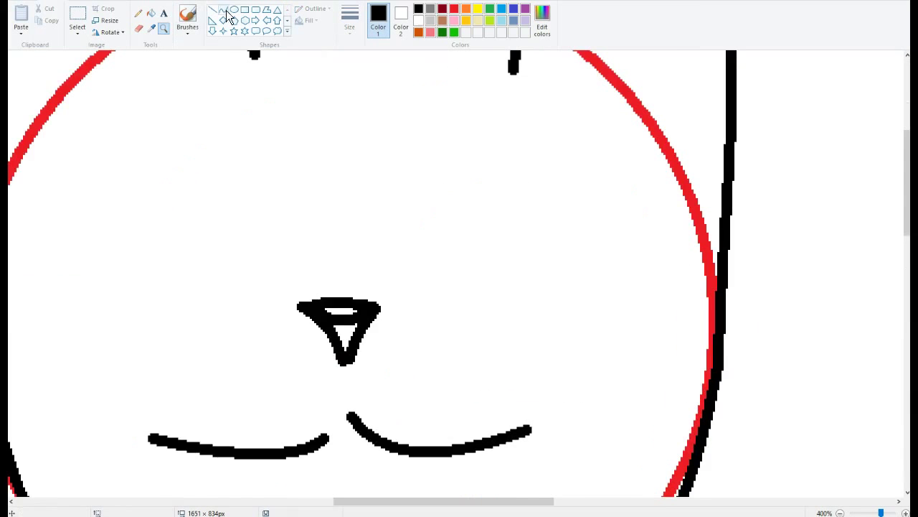
pyautogui.scroll(3, 431, 246)
pyautogui.moveTo(405, 243); pyautogui.dragTo(585, 246)
pyautogui.moveTo(445, 244); pyautogui.dragTo(445, 227)
pyautogui.moveTo(396, 346); pyautogui.dragTo(560, 350)
pyautogui.moveTo(546, 247); pyautogui.dragTo(549, 348)
pyautogui.moveTo(405, 244); pyautogui.dragTo(407, 338)
pyautogui.moveTo(550, 238); pyautogui.dragTo(536, 228)
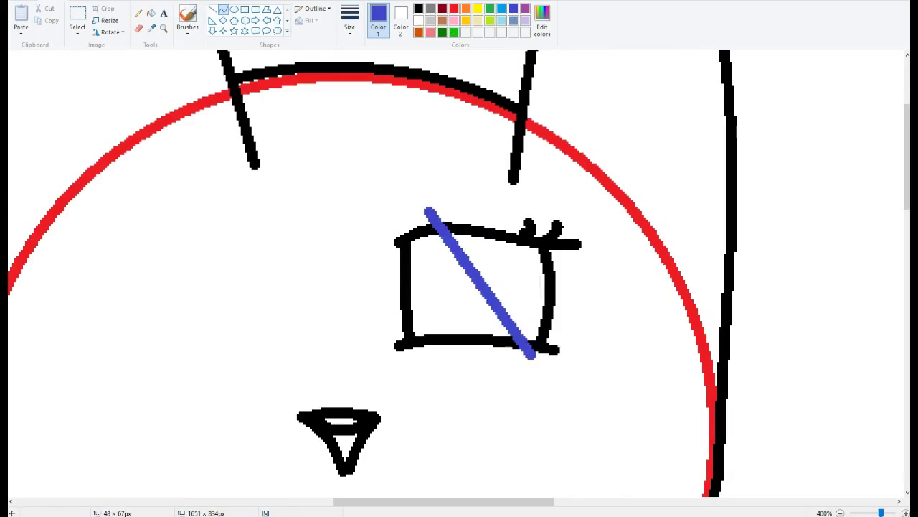
# Step: Color the open eye's iris ring solid indigo and fill its pupil black
pyautogui.click(151, 13)
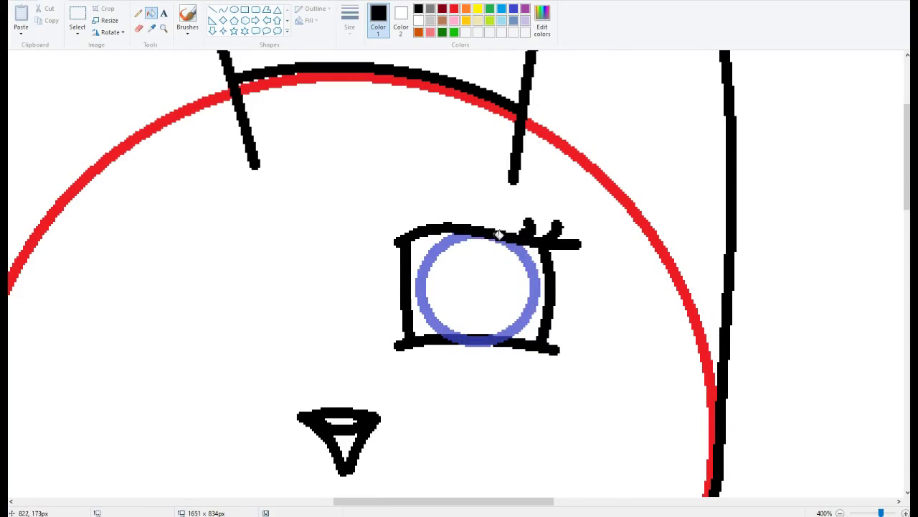
pyautogui.click(513, 9)
pyautogui.click(505, 241)
pyautogui.click(418, 8)
pyautogui.click(474, 287)
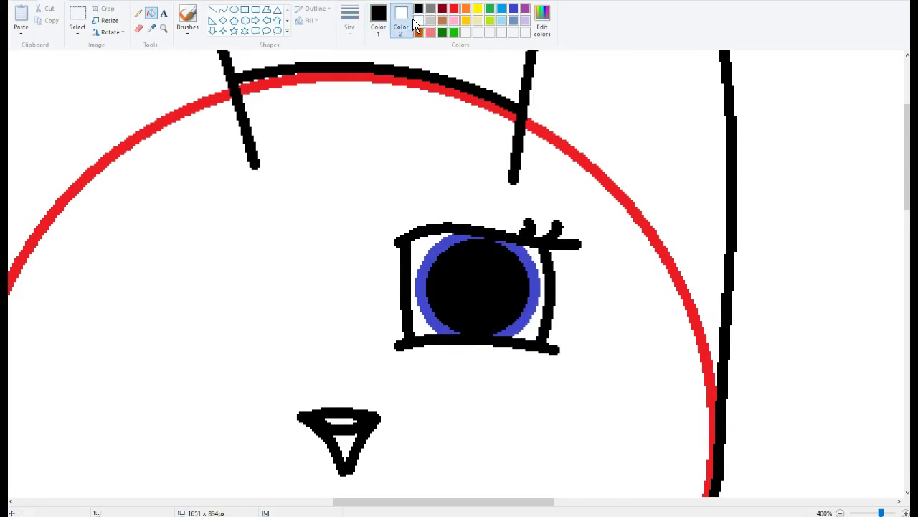
# Step: Draw the middle head's other eye as a closed, winking black curve with two lashes
pyautogui.click(223, 9)
pyautogui.moveTo(297, 283); pyautogui.dragTo(111, 288)
pyautogui.moveTo(237, 273)
pyautogui.mouseDown()
pyautogui.moveTo(168, 303)
pyautogui.moveTo(139, 275)
pyautogui.mouseUp()
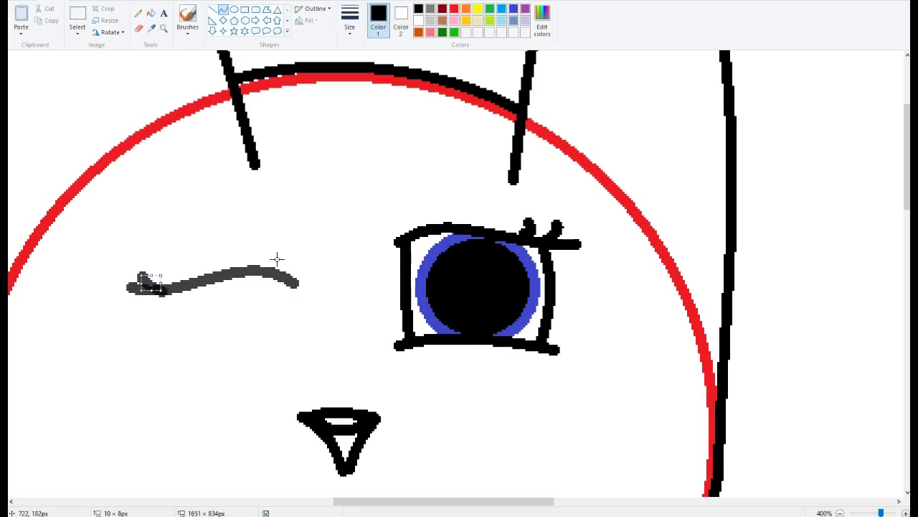
pyautogui.click(454, 20)
pyautogui.click(418, 9)
pyautogui.scroll(-2, 381, 239)
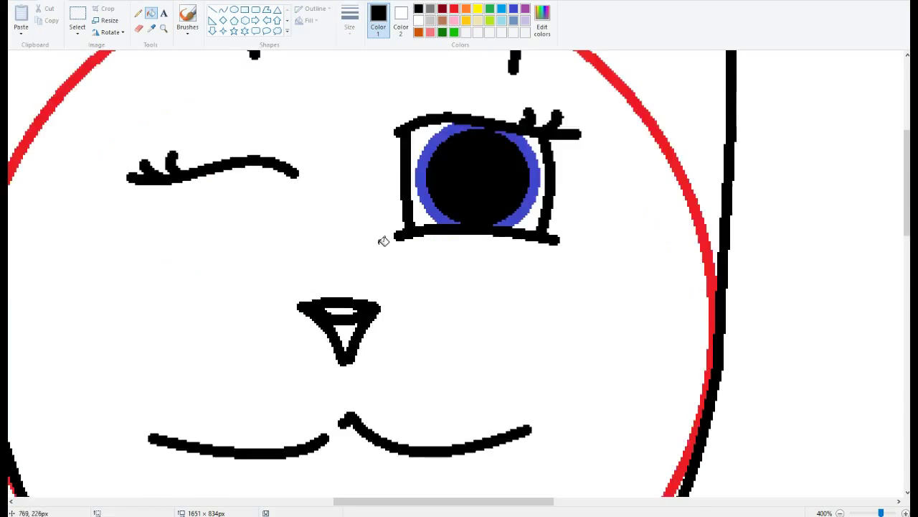
# Step: Draw translucent white highlight curves across the upper-left and lower-right parts of the middle head's open iris and pupil
pyautogui.scroll(1, 381, 240)
pyautogui.click(418, 20)
pyautogui.moveTo(352, 216)
pyautogui.mouseDown()
pyautogui.moveTo(441, 124)
pyautogui.moveTo(463, 172)
pyautogui.moveTo(402, 181)
pyautogui.mouseUp()
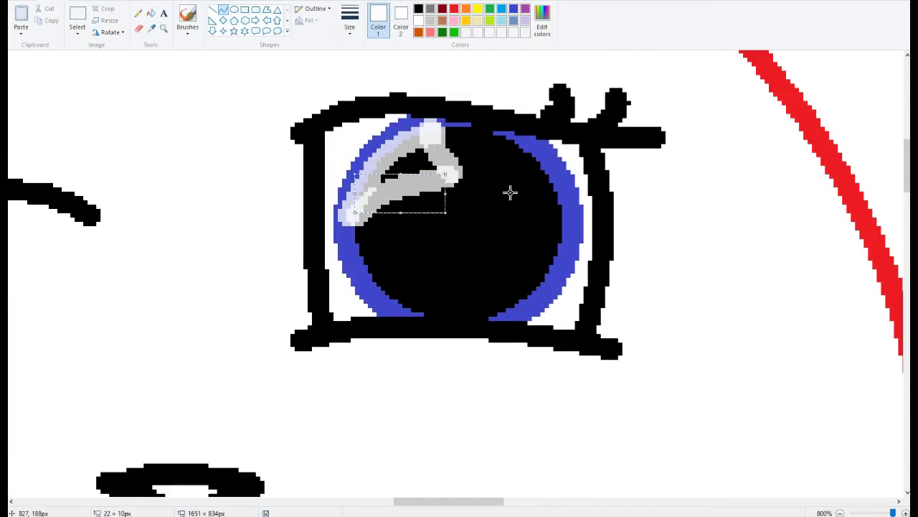
pyautogui.moveTo(560, 247); pyautogui.dragTo(467, 310)
pyautogui.moveTo(502, 310); pyautogui.dragTo(542, 298)
# Step: Add a small light gray round highlight to the pupil's lower left and even out the tones of the upper highlight
pyautogui.click(234, 9)
pyautogui.moveTo(373, 253); pyautogui.dragTo(411, 286)
pyautogui.click(150, 13)
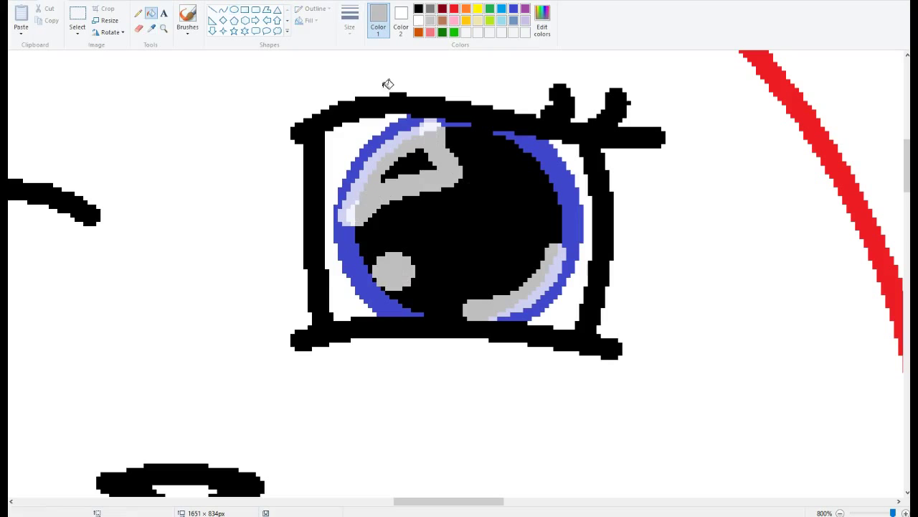
pyautogui.click(350, 214)
pyautogui.click(358, 201)
# Step: Fill the middle head's nose with indigo and erase the red guide circle around the face
pyautogui.click(194, 205)
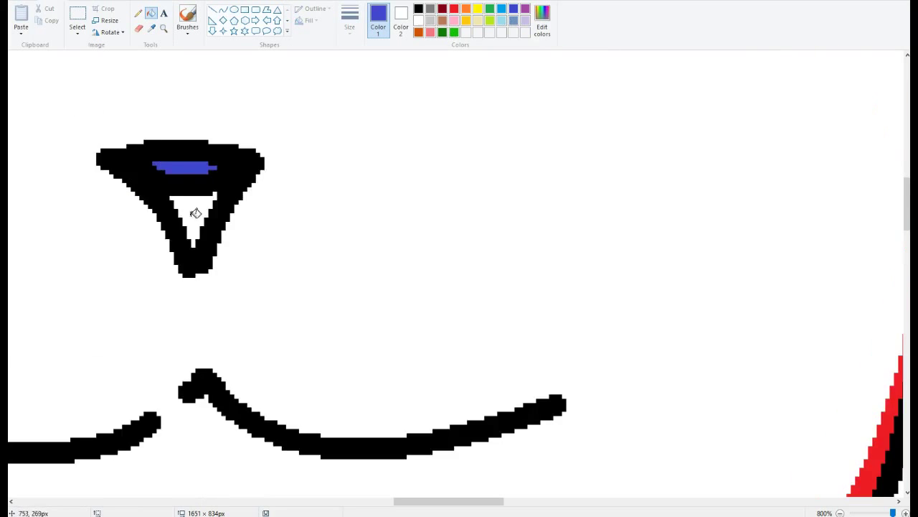
pyautogui.scroll(-3, 334, 107)
pyautogui.scroll(2, 358, 37)
pyautogui.scroll(-5, 697, 395)
pyautogui.moveTo(628, 321)
pyautogui.mouseDown()
pyautogui.moveTo(698, 398)
pyautogui.moveTo(683, 370)
pyautogui.moveTo(566, 368)
pyautogui.moveTo(469, 405)
pyautogui.moveTo(241, 347)
pyautogui.moveTo(180, 188)
pyautogui.mouseUp()
pyautogui.scroll(5, 180, 188)
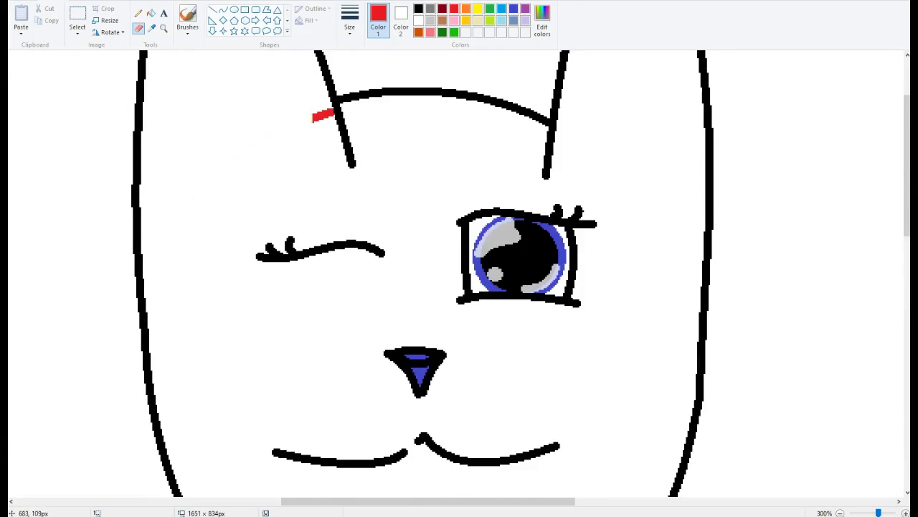
# Step: Draw black inner-ear outlines in both of the middle head's ears, with jagged fur edges along their bases
pyautogui.click(418, 9)
pyautogui.click(223, 9)
pyautogui.moveTo(185, 402)
pyautogui.mouseDown()
pyautogui.moveTo(262, 308)
pyautogui.moveTo(270, 329)
pyautogui.moveTo(327, 290)
pyautogui.mouseUp()
pyautogui.moveTo(225, 57); pyautogui.dragTo(324, 287)
pyautogui.moveTo(187, 401); pyautogui.dragTo(192, 54)
pyautogui.moveTo(183, 215); pyautogui.dragTo(169, 216)
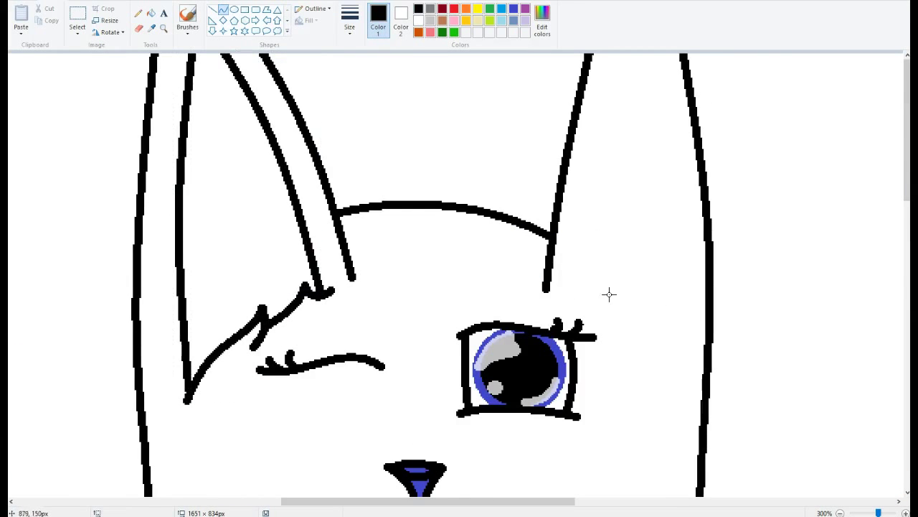
pyautogui.moveTo(658, 319); pyautogui.dragTo(662, 153)
pyautogui.moveTo(632, 179); pyautogui.dragTo(682, 247)
# Step: Draw the middle character's lower cheeks, neck and shoulders in black curves, running the body outline down behind the red snout
pyautogui.scroll(-10, 578, 390)
pyautogui.moveTo(578, 392); pyautogui.dragTo(685, 470)
pyautogui.scroll(-3, 254, 230)
pyautogui.scroll(-5, 293, 358)
pyautogui.scroll(6, 294, 359)
pyautogui.moveTo(256, 250); pyautogui.dragTo(154, 492)
pyautogui.moveTo(205, 372); pyautogui.dragTo(99, 240)
pyautogui.click(875, 513)
pyautogui.scroll(-3, 528, 407)
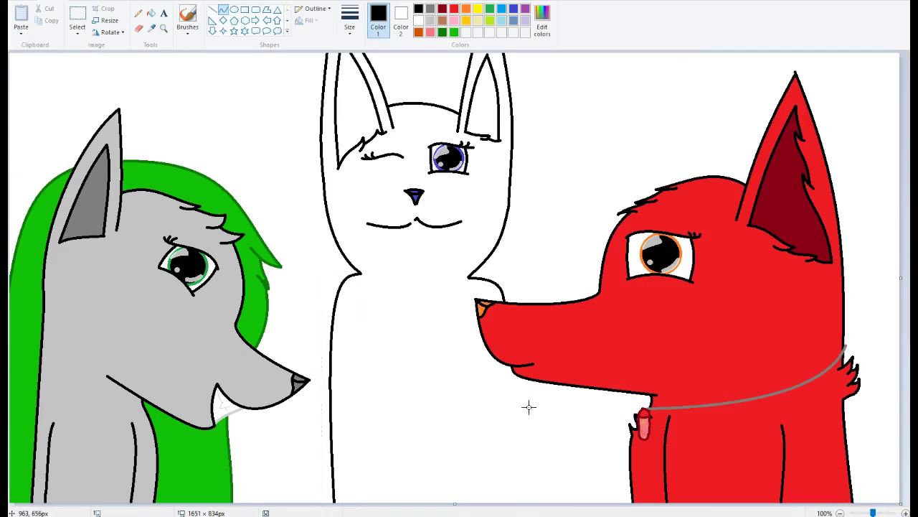
# Step: Draw two vertical arm lines on the middle character's body, then color its fur purple and its inner ears indigo
pyautogui.moveTo(470, 342); pyautogui.dragTo(476, 498)
pyautogui.moveTo(366, 388); pyautogui.dragTo(366, 398)
pyautogui.click(416, 323)
# Step: Add three solid indigo dots of varying size to each of the purple character's cheeks
pyautogui.scroll(3, 416, 179)
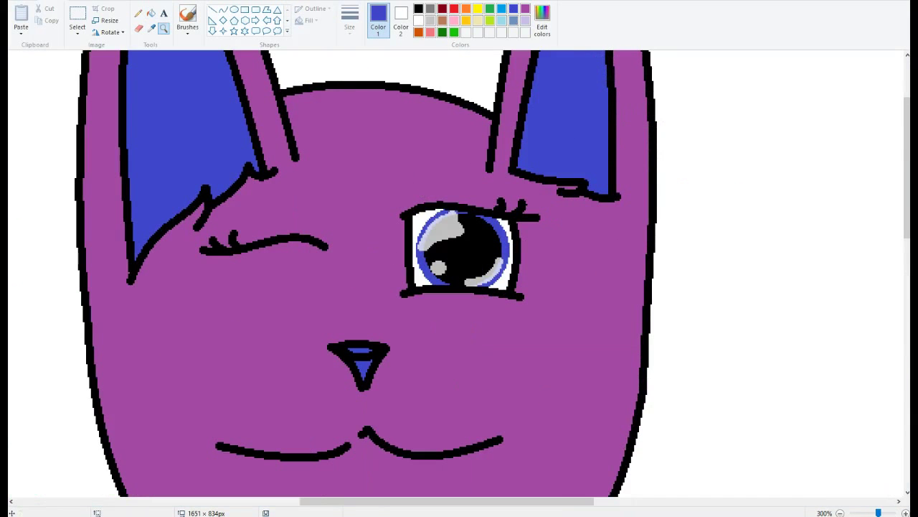
pyautogui.moveTo(411, 311); pyautogui.dragTo(456, 356)
pyautogui.moveTo(486, 314); pyautogui.dragTo(516, 345)
pyautogui.moveTo(531, 304); pyautogui.dragTo(551, 325)
pyautogui.moveTo(284, 285); pyautogui.dragTo(319, 312)
pyautogui.moveTo(225, 286); pyautogui.dragTo(255, 313)
pyautogui.moveTo(180, 288); pyautogui.dragTo(210, 314)
pyautogui.click(150, 13)
pyautogui.click(303, 304)
pyautogui.click(241, 299)
pyautogui.click(194, 302)
pyautogui.click(433, 333)
# Step: Draw a tall diamond with straight indigo lines on the purple character's chest and fill it solid indigo
pyautogui.moveTo(878, 513); pyautogui.dragTo(873, 514)
pyautogui.click(212, 9)
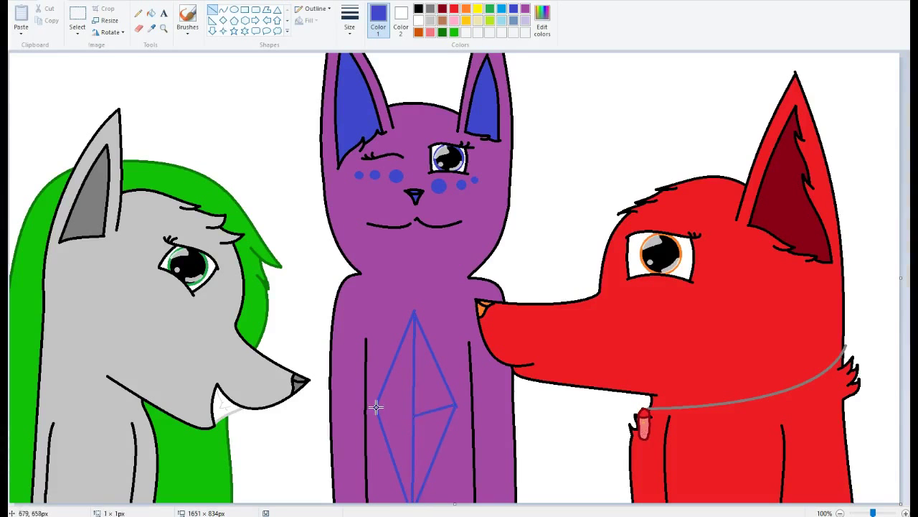
pyautogui.click(151, 13)
pyautogui.click(396, 416)
pyautogui.click(423, 377)
pyautogui.click(431, 444)
# Step: Draw two orange guide circles in the upper gaps on either side of the purple character's head
pyautogui.click(234, 8)
pyautogui.click(454, 8)
pyautogui.moveTo(190, 97)
pyautogui.mouseDown()
pyautogui.moveTo(251, 145)
pyautogui.moveTo(338, 241)
pyautogui.mouseUp()
pyautogui.moveTo(273, 170); pyautogui.dragTo(261, 129)
pyautogui.rightClick(249, 91)
pyautogui.moveTo(287, 147)
pyautogui.click(360, 225)
pyautogui.click(513, 9)
pyautogui.click(466, 9)
pyautogui.moveTo(582, 64); pyautogui.dragTo(751, 215)
pyautogui.moveTo(682, 168); pyautogui.dragTo(696, 168)
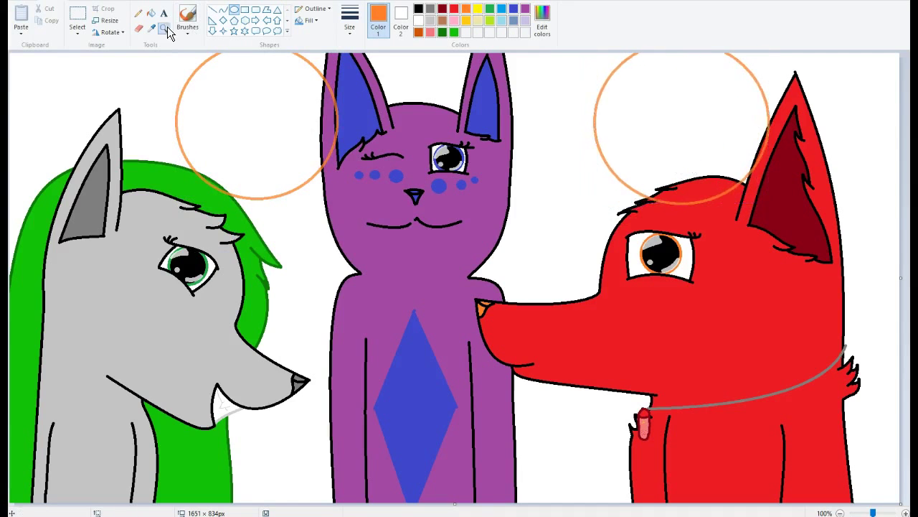
# Step: Draw the new head's side, ear ends, small triangular nose and open grin in black curves around the left guide circle
pyautogui.click(163, 27)
pyautogui.click(262, 143)
pyautogui.click(418, 8)
pyautogui.click(224, 8)
pyautogui.moveTo(283, 64); pyautogui.dragTo(294, 280)
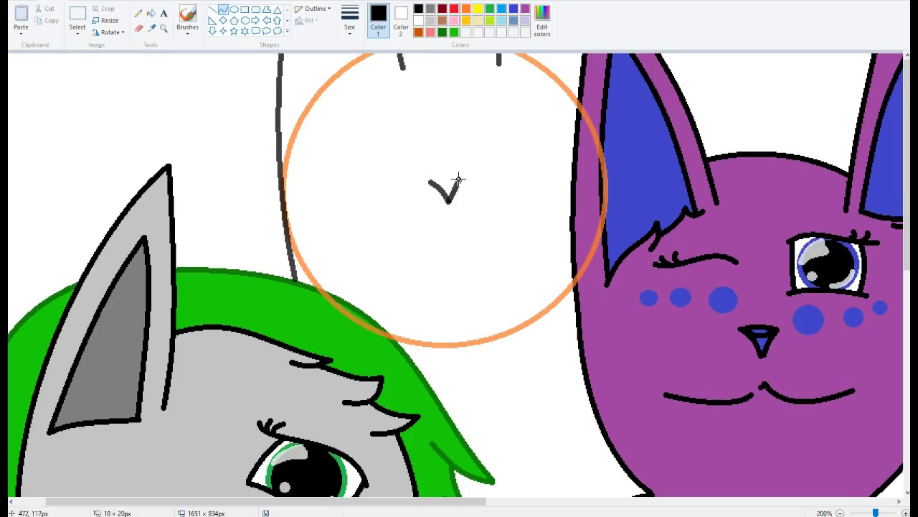
pyautogui.moveTo(527, 216)
pyautogui.mouseDown()
pyautogui.moveTo(387, 253)
pyautogui.moveTo(426, 267)
pyautogui.mouseUp()
# Step: Sketch thin light gray teeth lines inside the new head's grin with the Pencil
pyautogui.scroll(3, 458, 252)
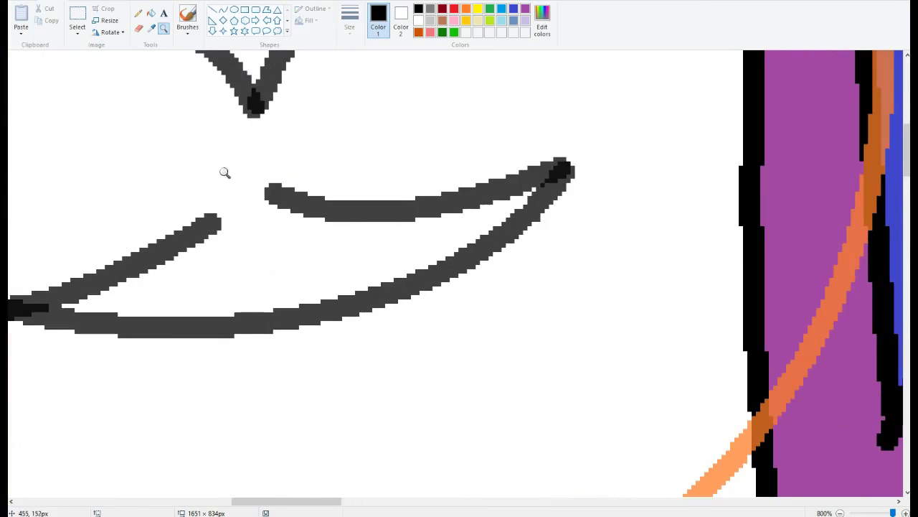
pyautogui.click(139, 13)
pyautogui.click(430, 21)
pyautogui.moveTo(117, 293); pyautogui.dragTo(208, 293)
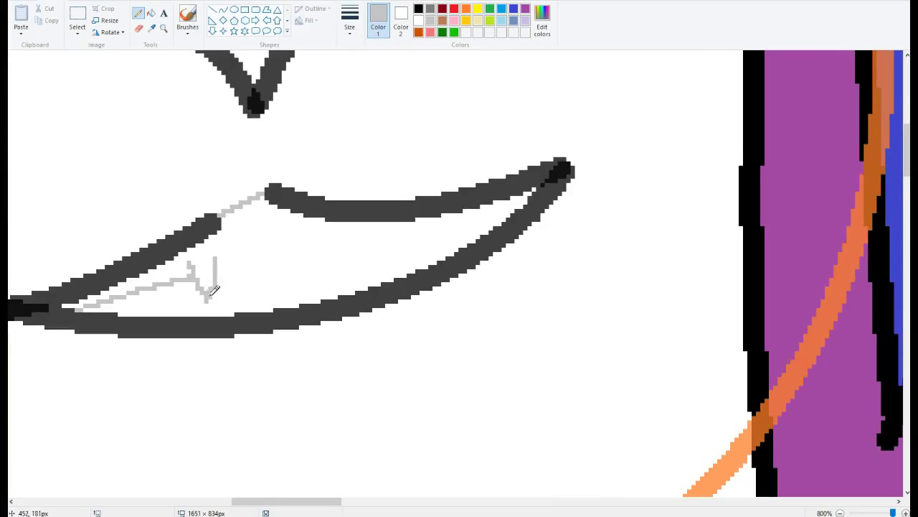
# Step: Recolor the new head's mouth, nose and side outlines solid black with the Fill tool
pyautogui.click(211, 319)
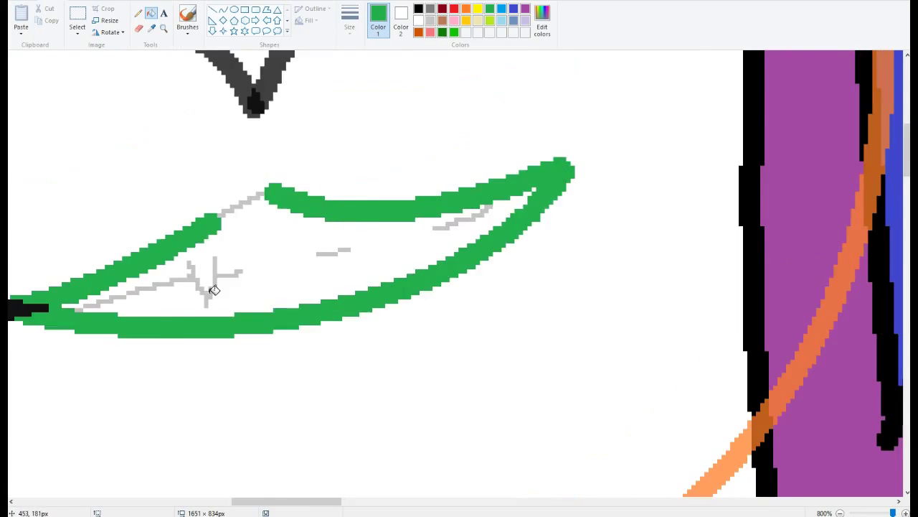
pyautogui.hscroll(-3, 322, 180)
pyautogui.click(419, 8)
pyautogui.click(327, 211)
pyautogui.scroll(3, 328, 211)
pyautogui.click(422, 128)
pyautogui.scroll(3, 422, 128)
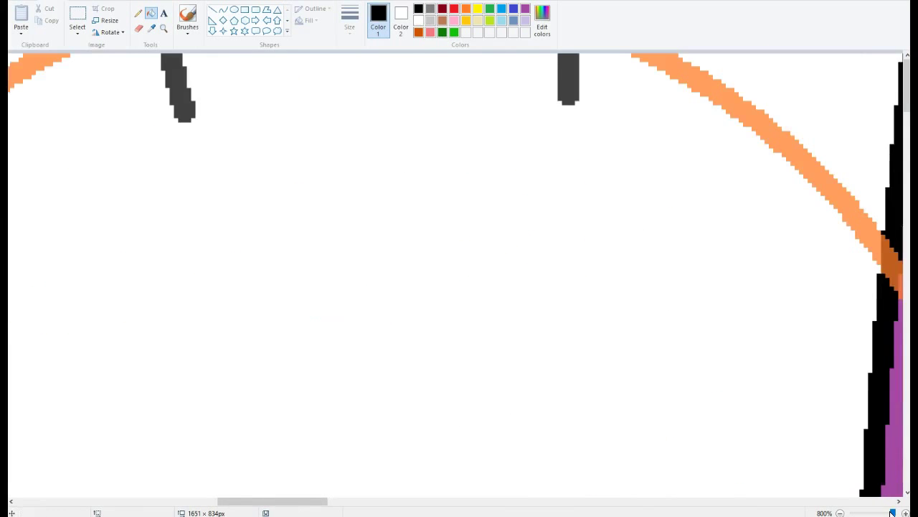
pyautogui.click(163, 27)
pyautogui.rightClick(422, 216)
pyautogui.click(122, 166)
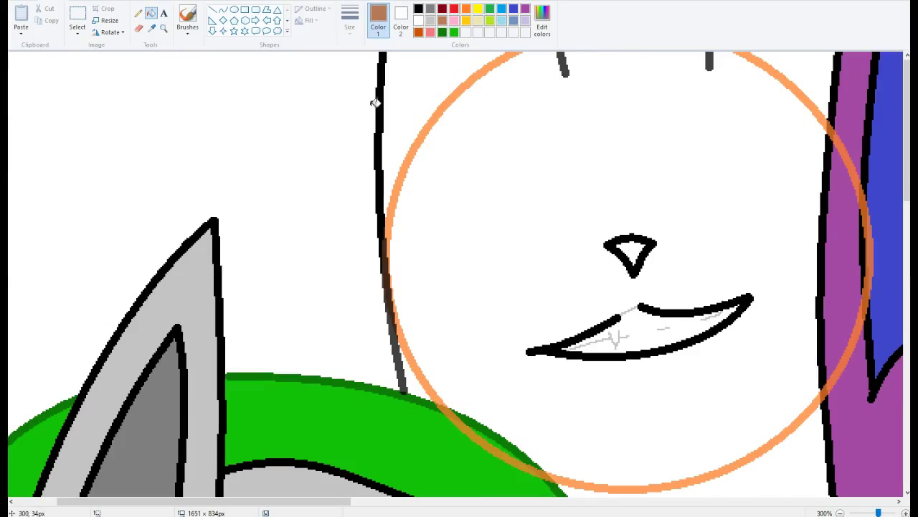
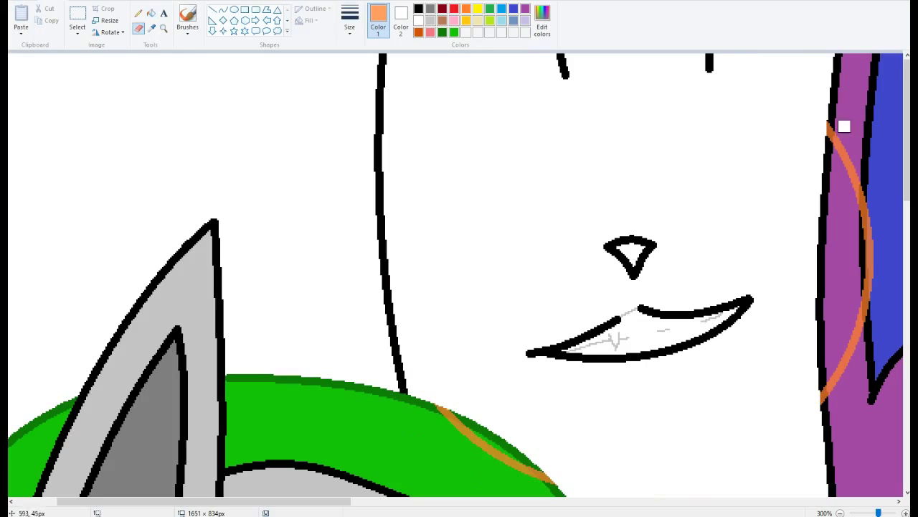
# Step: Replace the orange guide-circle remnants on the purple character's black outlines and the dark green hair edge with their original colors
pyautogui.click(419, 8)
pyautogui.click(836, 131)
pyautogui.click(865, 251)
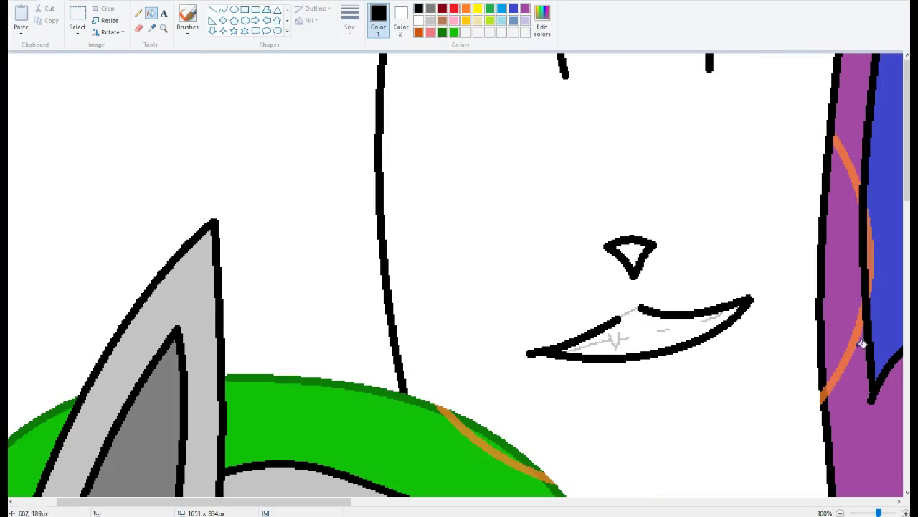
pyautogui.click(492, 446)
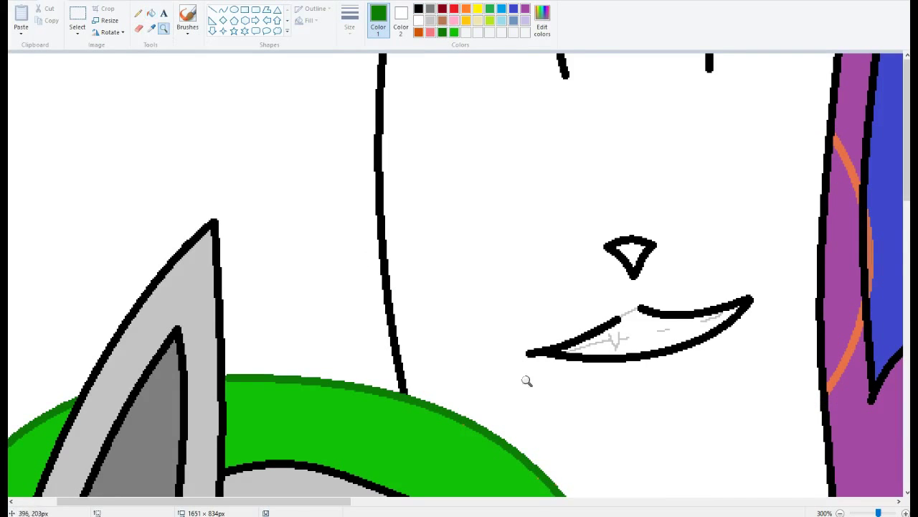
pyautogui.click(526, 381)
pyautogui.click(443, 31)
pyautogui.click(413, 327)
pyautogui.scroll(-7, 598, 269)
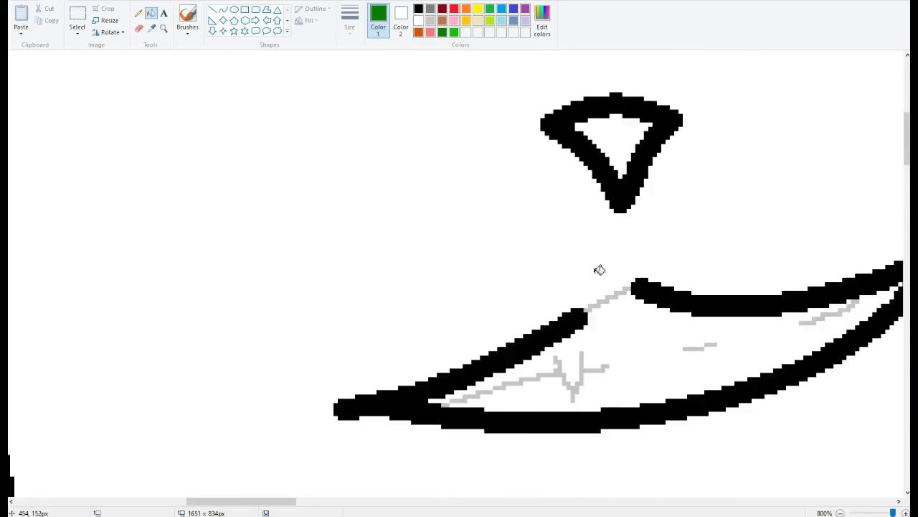
# Step: Draw a black line across the upper part of the new head's triangular nose
pyautogui.scroll(3, 334, 146)
pyautogui.click(419, 9)
pyautogui.click(223, 9)
pyautogui.moveTo(396, 309); pyautogui.dragTo(440, 309)
# Step: Draw the new head's right-hand eye outline in black curves with two lashes on the upper lid
pyautogui.moveTo(633, 100)
pyautogui.mouseDown()
pyautogui.moveTo(455, 148)
pyautogui.moveTo(637, 99)
pyautogui.moveTo(608, 108)
pyautogui.mouseUp()
pyautogui.moveTo(580, 192); pyautogui.dragTo(485, 217)
pyautogui.moveTo(630, 212); pyautogui.dragTo(495, 243)
pyautogui.moveTo(602, 107); pyautogui.dragTo(621, 210)
pyautogui.moveTo(465, 143); pyautogui.dragTo(501, 240)
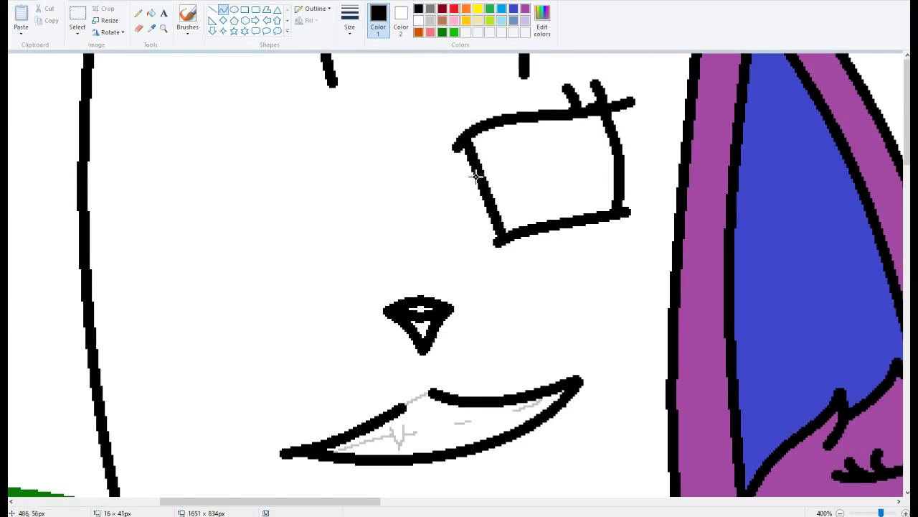
# Step: Draw the new head's left-hand eye outline in black curves with two lashes at its outer corner
pyautogui.moveTo(365, 156); pyautogui.dragTo(202, 162)
pyautogui.moveTo(301, 147)
pyautogui.mouseDown()
pyautogui.moveTo(246, 137)
pyautogui.moveTo(258, 144)
pyautogui.mouseUp()
pyautogui.moveTo(219, 148)
pyautogui.mouseDown()
pyautogui.moveTo(224, 162)
pyautogui.moveTo(236, 162)
pyautogui.mouseUp()
pyautogui.click(151, 13)
pyautogui.moveTo(228, 278); pyautogui.dragTo(379, 258)
pyautogui.moveTo(363, 152); pyautogui.dragTo(374, 256)
pyautogui.moveTo(219, 164); pyautogui.dragTo(228, 279)
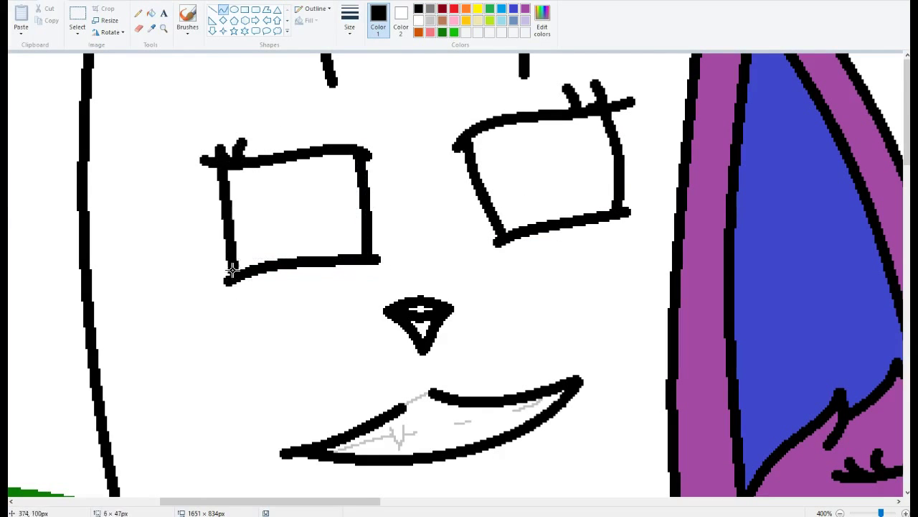
# Step: Draw an indigo iris circle inside each of the new head's eyes
pyautogui.click(233, 9)
pyautogui.click(514, 9)
pyautogui.moveTo(485, 117); pyautogui.dragTo(599, 229)
pyautogui.moveTo(532, 168); pyautogui.dragTo(540, 164)
pyautogui.moveTo(237, 159); pyautogui.dragTo(353, 260)
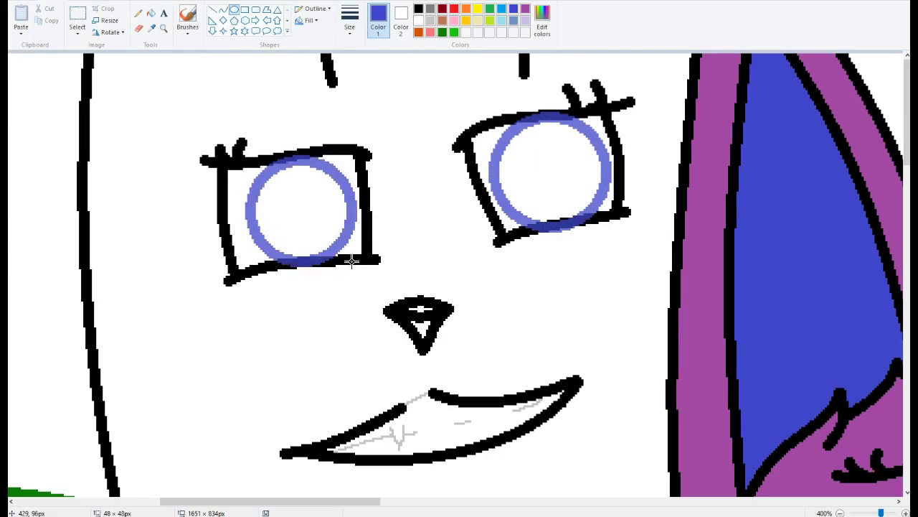
# Step: Make the left-hand eye's iris ring solid indigo, restore its black lid lines and fill its pupil black
pyautogui.click(150, 13)
pyautogui.click(418, 7)
pyautogui.keyDown('ctrl'); pyautogui.scroll(4, 296, 158); pyautogui.keyUp('ctrl')
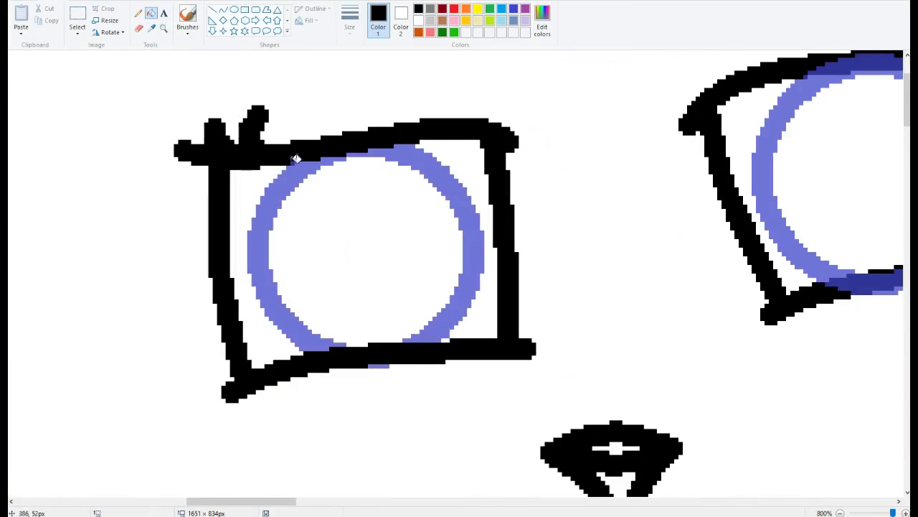
pyautogui.click(514, 9)
pyautogui.click(474, 265)
pyautogui.click(418, 8)
pyautogui.click(366, 244)
# Step: Make the right-hand eye's iris ring solid indigo and fill its pupil black
pyautogui.click(382, 501)
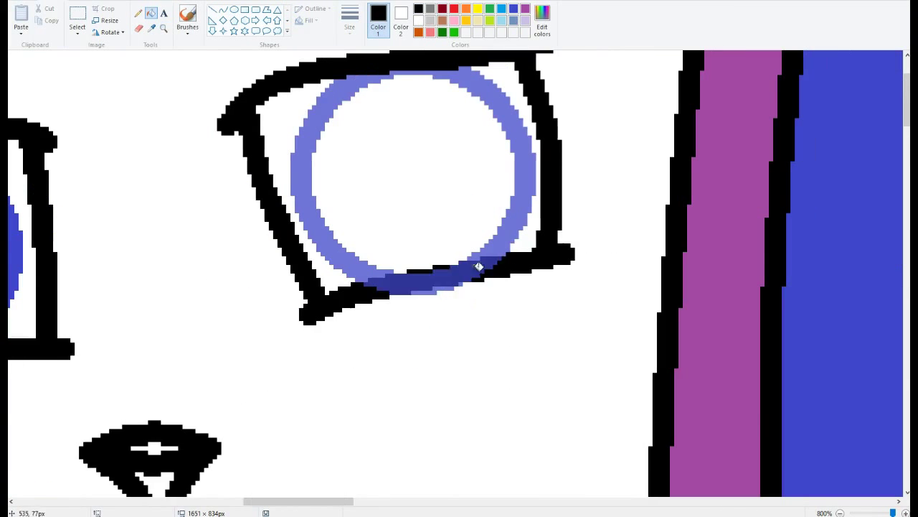
pyautogui.click(514, 8)
pyautogui.click(524, 165)
pyautogui.click(418, 8)
pyautogui.click(412, 180)
# Step: Create a color swatch between the eyes: a black circle filled with indigo and crossed by a translucent white vertical line
pyautogui.moveTo(88, 192); pyautogui.dragTo(264, 359)
pyautogui.click(418, 8)
pyautogui.click(151, 13)
pyautogui.click(513, 9)
pyautogui.click(185, 242)
pyautogui.click(213, 8)
pyautogui.click(418, 20)
pyautogui.moveTo(170, 192); pyautogui.dragTo(170, 359)
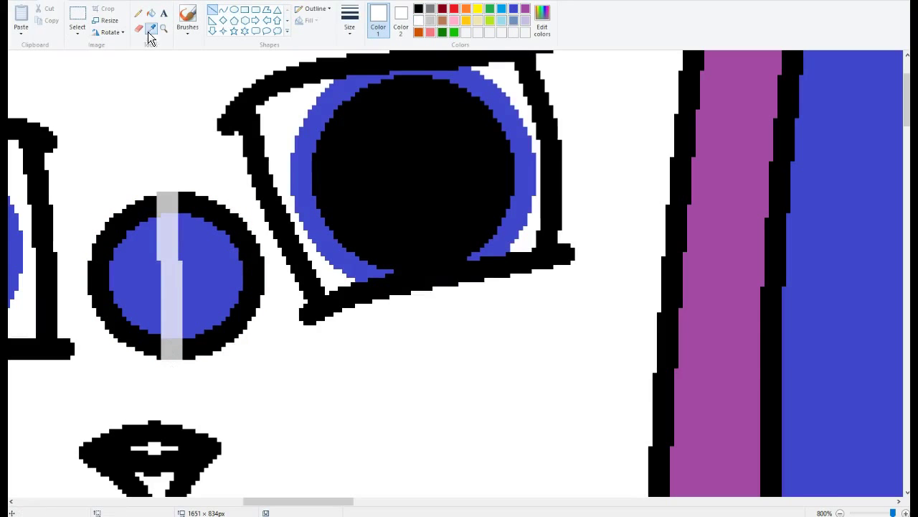
# Step: Sample the swatch's pale lavender and sketch a highlight along the upper left of the right-hand eye's iris
pyautogui.click(152, 28)
pyautogui.click(170, 287)
pyautogui.moveTo(300, 177); pyautogui.dragTo(357, 74)
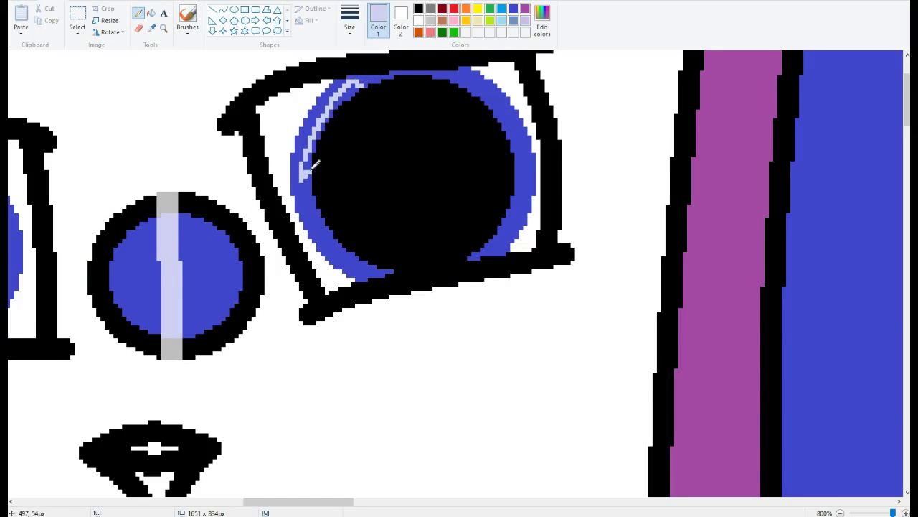
pyautogui.click(150, 13)
pyautogui.click(337, 125)
pyautogui.hotkey('ctrl', 'z')
pyautogui.hotkey('ctrl', 'z')
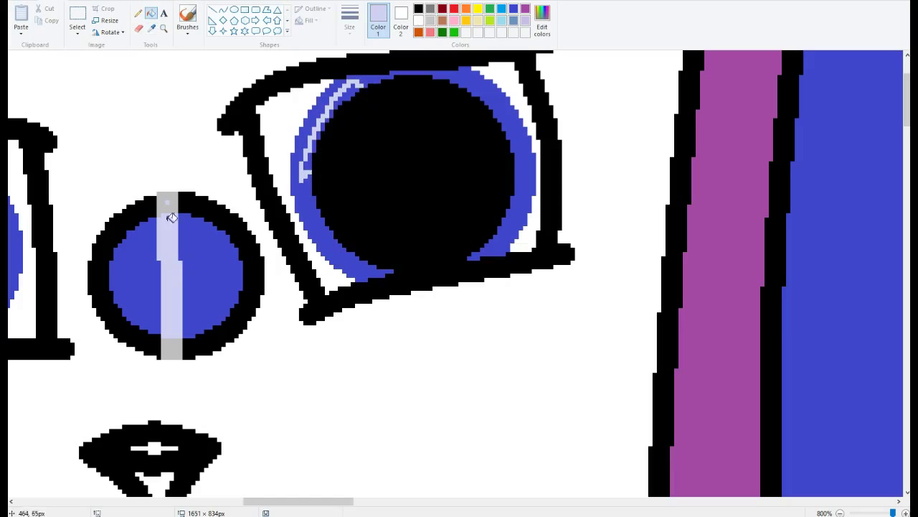
# Step: Sample the swatch's light gray, then outline and fill the matching highlight on the right-hand eye's pupil
pyautogui.click(179, 194)
pyautogui.moveTo(314, 169); pyautogui.dragTo(362, 106)
pyautogui.click(151, 13)
pyautogui.click(340, 120)
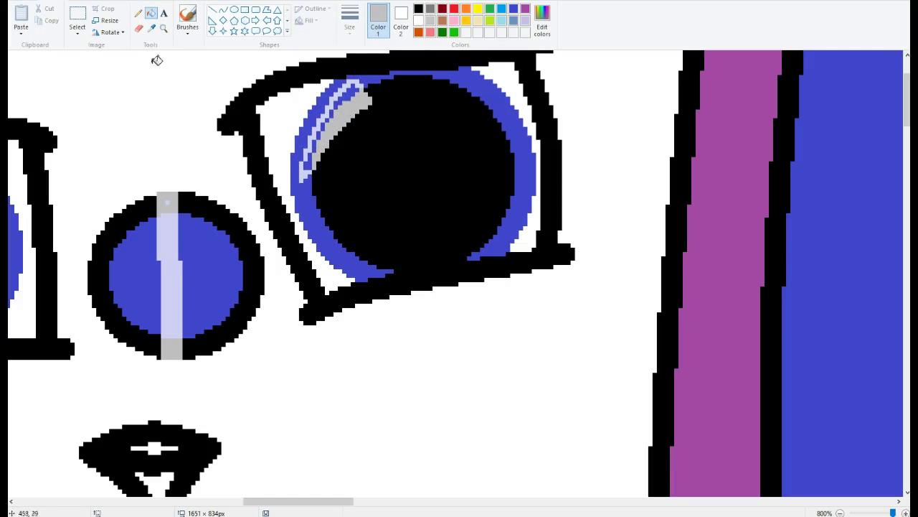
# Step: Draw a translucent white curved highlight along the lower right of the right-hand eye's iris and pupil
pyautogui.click(223, 9)
pyautogui.click(419, 20)
pyautogui.moveTo(506, 184); pyautogui.dragTo(467, 253)
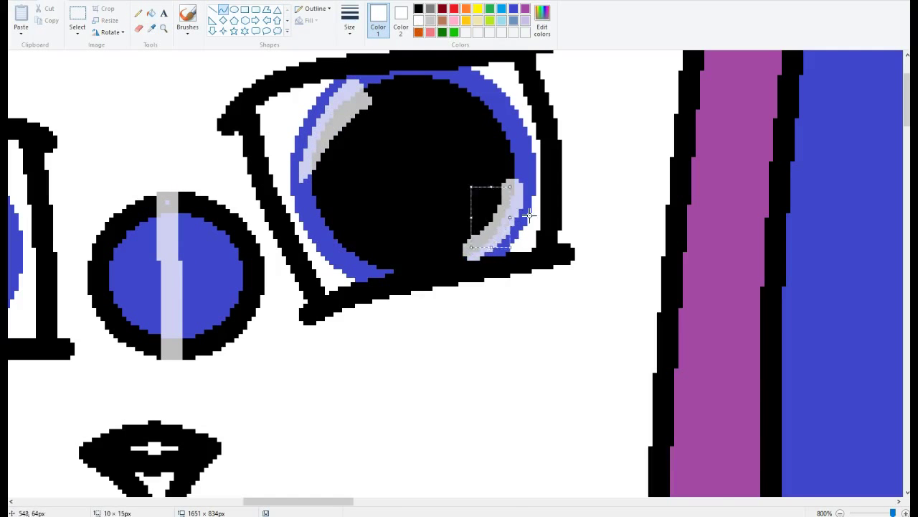
# Step: Sample the swatch's lavender and light gray and outline a highlight along the upper left of the left-hand eye's iris and pupil
pyautogui.hscroll(-5, 234, 267)
pyautogui.click(151, 28)
pyautogui.click(562, 272)
pyautogui.moveTo(188, 267); pyautogui.dragTo(242, 162)
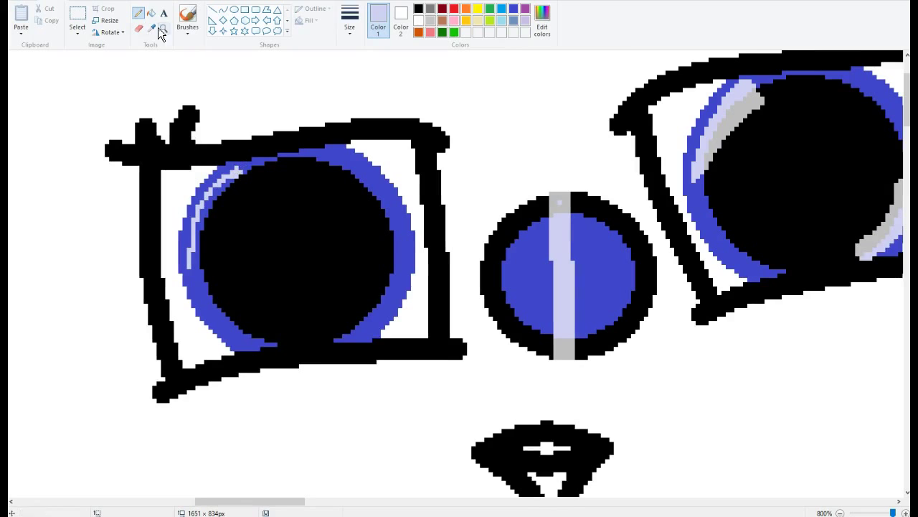
pyautogui.click(560, 202)
pyautogui.moveTo(203, 248); pyautogui.dragTo(254, 185)
# Step: Fill the left-hand eye's upper-left highlight with light gray over the pupil and pale lavender over the iris
pyautogui.click(152, 27)
pyautogui.click(215, 224)
pyautogui.click(151, 13)
pyautogui.click(228, 207)
pyautogui.click(151, 27)
pyautogui.click(193, 237)
pyautogui.click(208, 201)
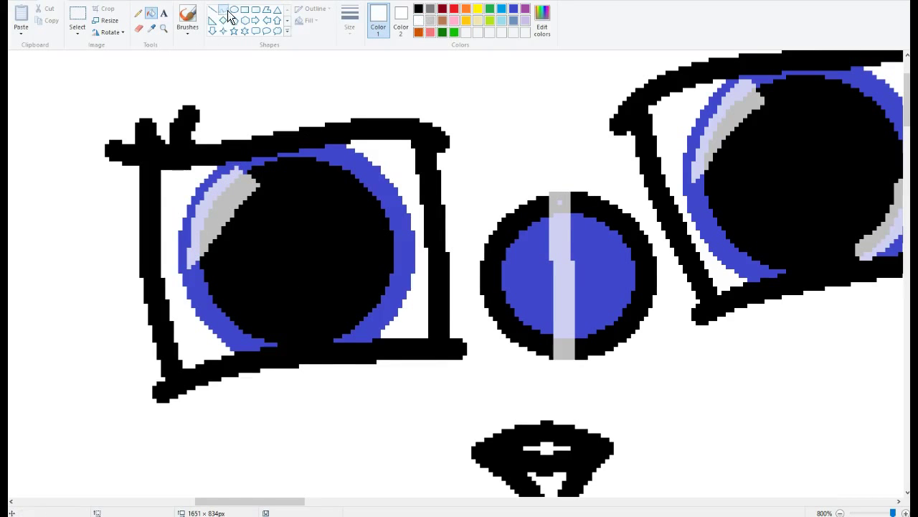
# Step: Add a small round translucent white highlight at the lower left of the left-hand pupil and delete the swatch between the eyes
pyautogui.click(234, 10)
pyautogui.moveTo(222, 278); pyautogui.dragTo(257, 309)
pyautogui.click(87, 32)
pyautogui.click(107, 86)
pyautogui.moveTo(484, 189)
pyautogui.mouseDown()
pyautogui.moveTo(492, 352)
pyautogui.moveTo(485, 187)
pyautogui.mouseUp()
pyautogui.rightClick(639, 276)
pyautogui.click(615, 348)
pyautogui.moveTo(893, 512); pyautogui.dragTo(857, 513)
# Step: Draw a curved jaw line from the white head's left side down to the green hair and make it solid black
pyautogui.click(163, 28)
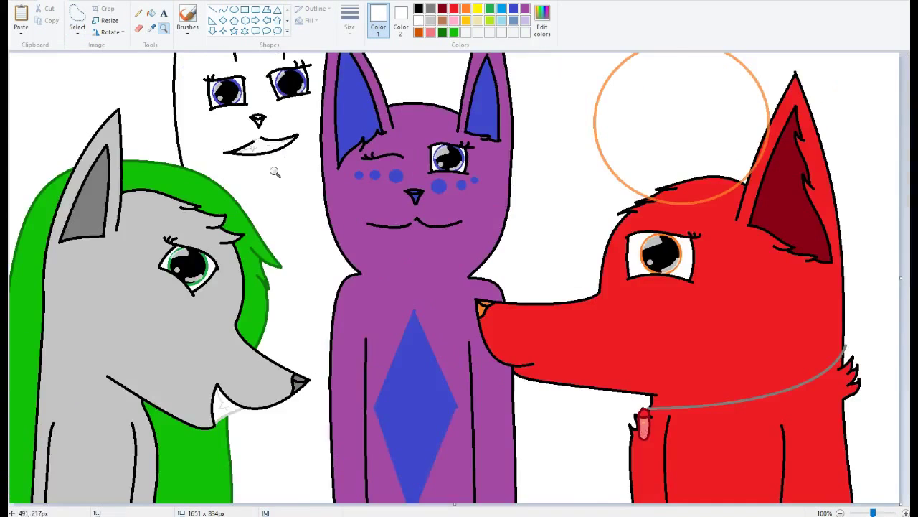
pyautogui.click(257, 148)
pyautogui.click(139, 27)
pyautogui.click(419, 9)
pyautogui.moveTo(297, 324)
pyautogui.mouseDown()
pyautogui.moveTo(272, 240)
pyautogui.moveTo(391, 373)
pyautogui.mouseUp()
pyautogui.click(223, 9)
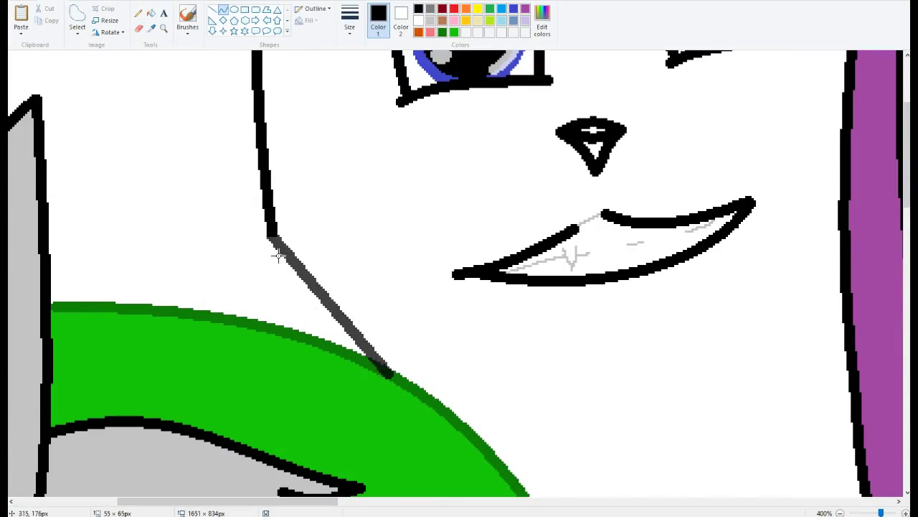
pyautogui.moveTo(332, 304); pyautogui.dragTo(283, 338)
pyautogui.click(151, 13)
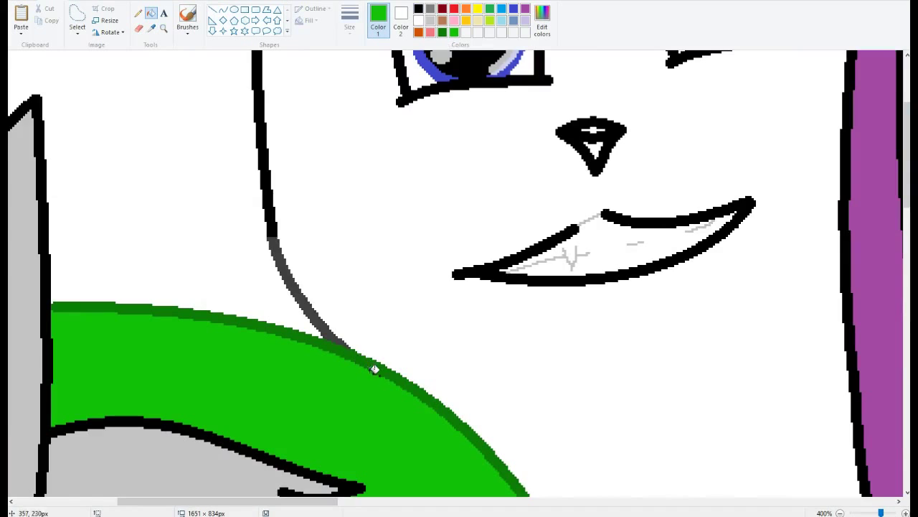
pyautogui.click(287, 267)
# Step: Draw solid black inner-ear edges above both eyes of the white head and fill the inner ears light gray
pyautogui.scroll(5, 543, 313)
pyautogui.click(223, 9)
pyautogui.moveTo(293, 169); pyautogui.dragTo(479, 97)
pyautogui.moveTo(388, 122); pyautogui.dragTo(373, 107)
pyautogui.rightClick(380, 107)
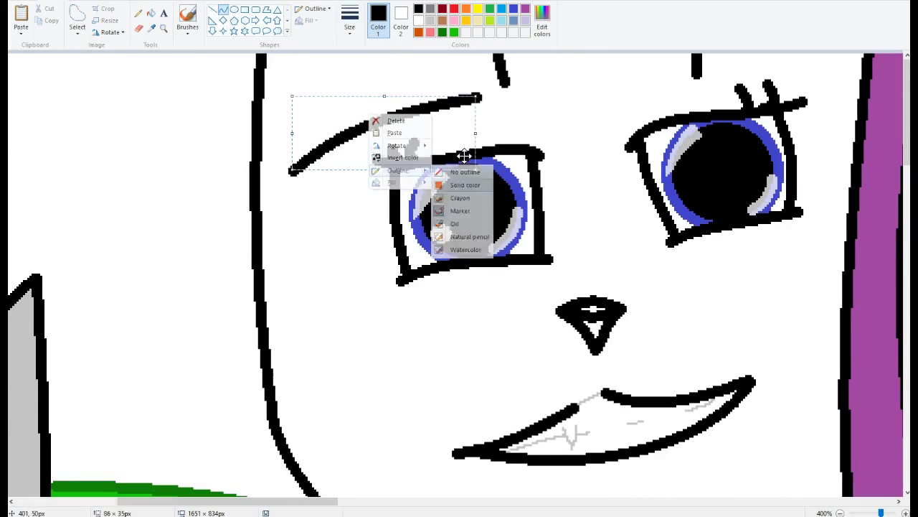
pyautogui.moveTo(467, 108); pyautogui.dragTo(459, 56)
pyautogui.moveTo(290, 172); pyautogui.dragTo(287, 56)
pyautogui.click(346, 103)
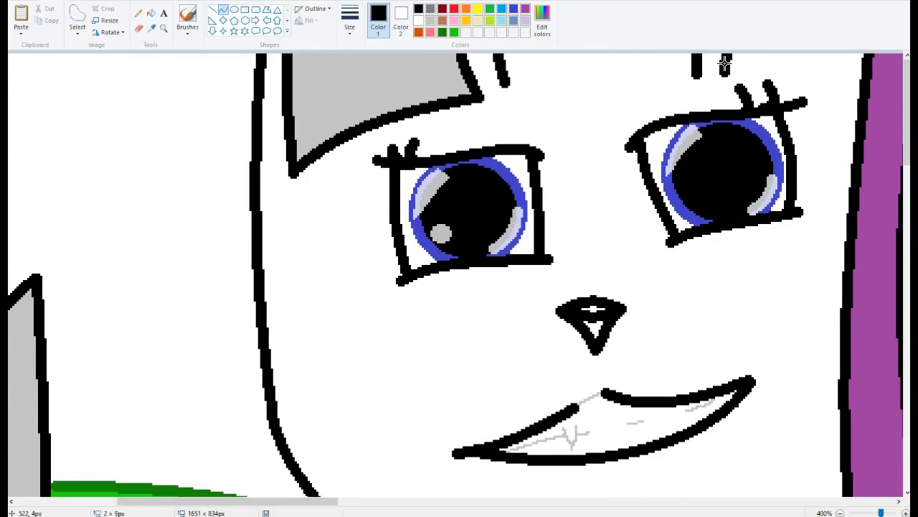
pyautogui.moveTo(724, 63); pyautogui.dragTo(837, 84)
pyautogui.moveTo(778, 77); pyautogui.dragTo(772, 68)
# Step: Try to draw the white character's body lines in black below the gray wolf's muzzle
pyautogui.scroll(-15, 605, 197)
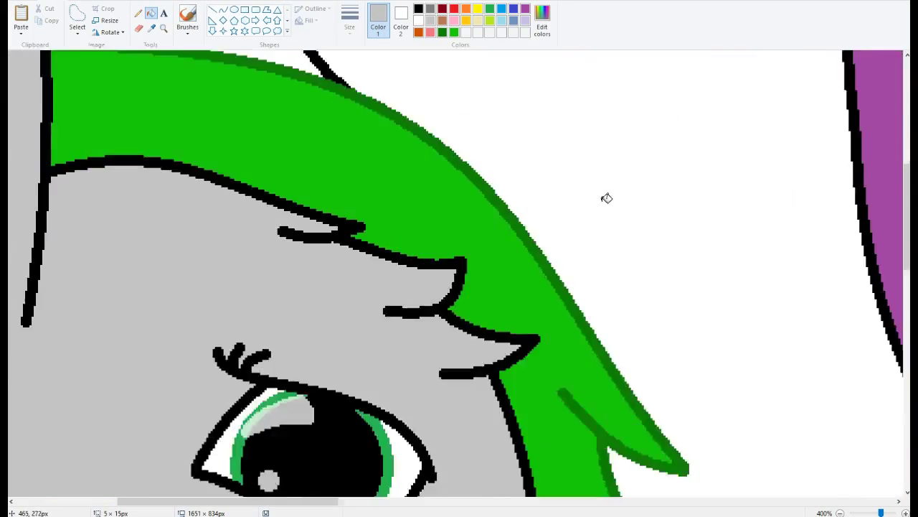
pyautogui.scroll(-3, 265, 443)
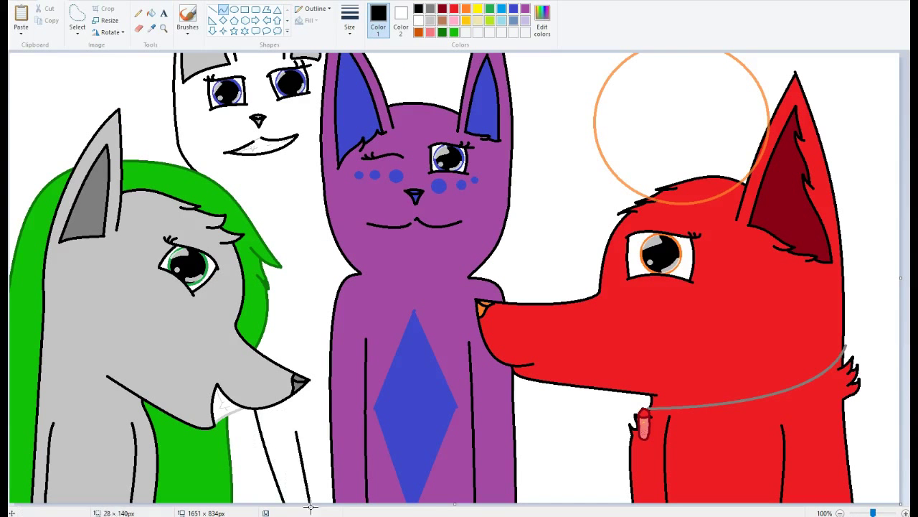
pyautogui.moveTo(257, 411); pyautogui.dragTo(263, 502)
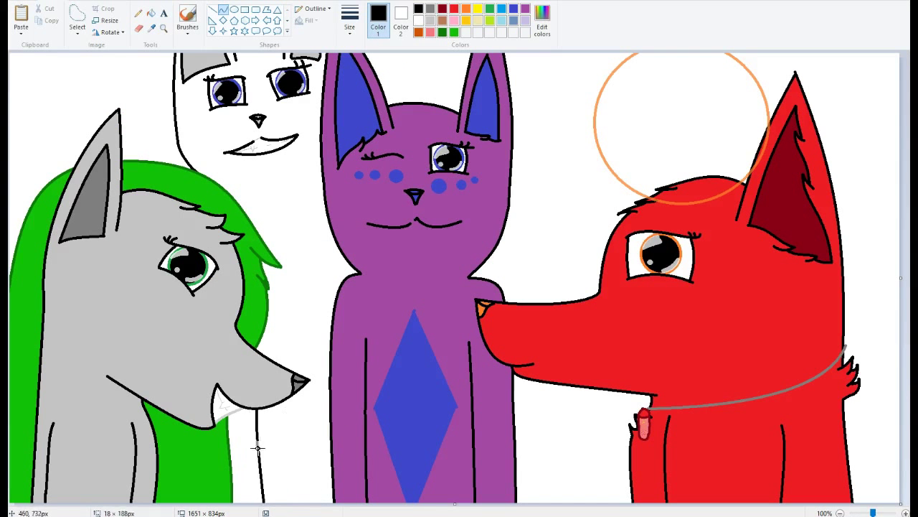
pyautogui.moveTo(298, 449); pyautogui.dragTo(304, 409)
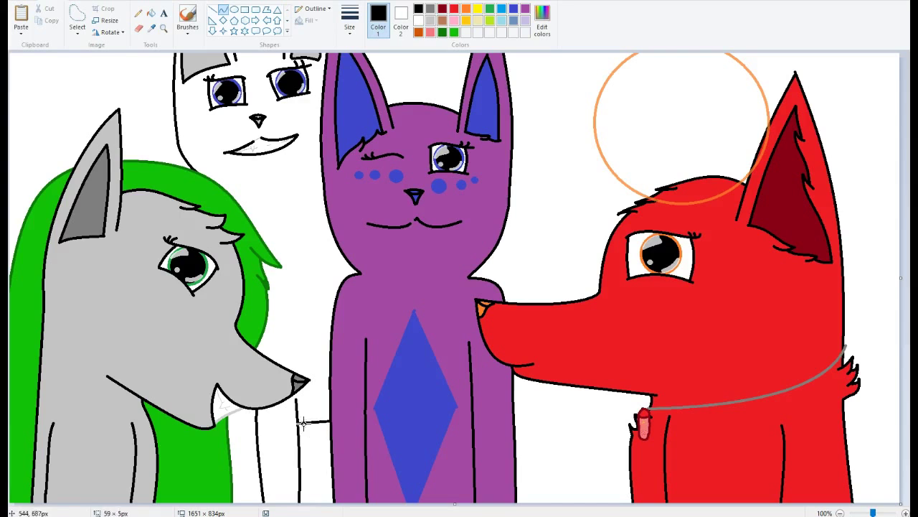
pyautogui.moveTo(305, 504); pyautogui.dragTo(310, 504)
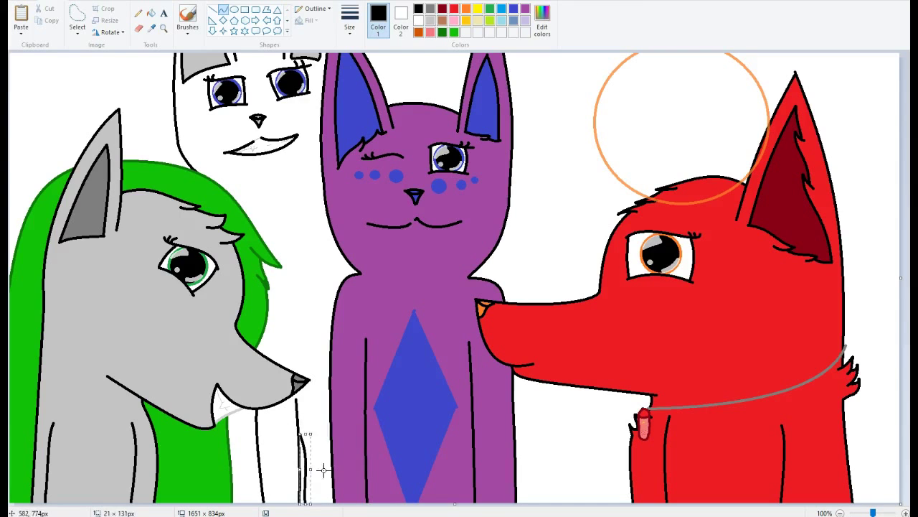
pyautogui.click(322, 379)
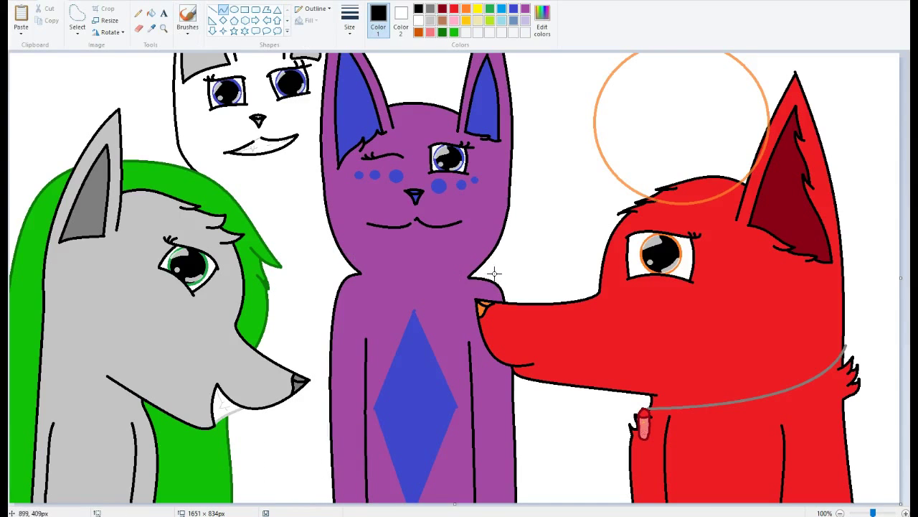
# Step: Try to sketch a blue hand with finger lines on the purple character's right-hand shoulder
pyautogui.hotkey('ctrl', 'pageup')
pyautogui.hotkey('ctrl', 'pageup')
pyautogui.hotkey('ctrl', 'pageup')
pyautogui.hotkey('ctrl', 'pageup')
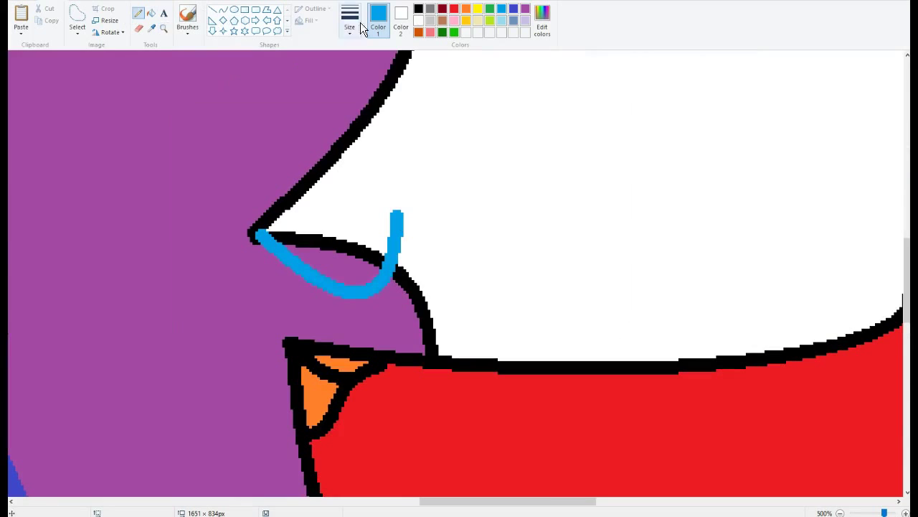
pyautogui.moveTo(366, 234); pyautogui.dragTo(334, 168)
pyautogui.hotkey('ctrl', 'z')
pyautogui.hotkey('ctrl', 'z')
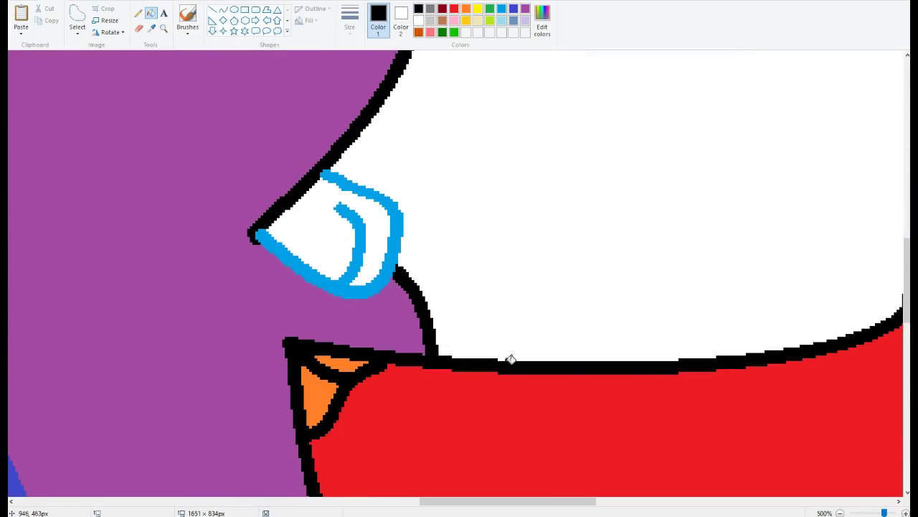
pyautogui.click(874, 513)
# Step: Draw a black-outlined hand with a curved finger line on the purple character's right-hand shoulder, with a white interior
pyautogui.scroll(1, 344, 187)
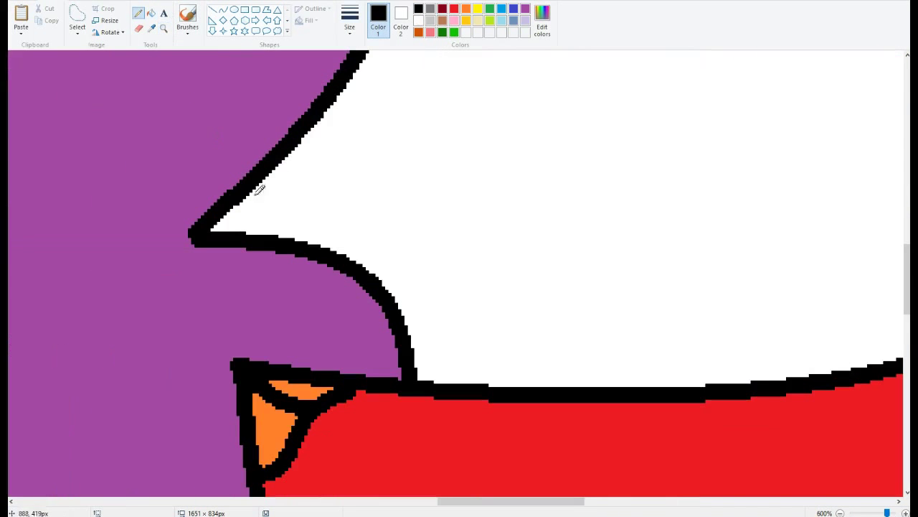
pyautogui.moveTo(218, 225); pyautogui.dragTo(354, 275)
pyautogui.moveTo(338, 206)
pyautogui.mouseDown()
pyautogui.moveTo(349, 293)
pyautogui.moveTo(284, 159)
pyautogui.mouseUp()
pyautogui.hotkey('ctrl', 'z')
pyautogui.moveTo(351, 304)
pyautogui.mouseDown()
pyautogui.moveTo(393, 244)
pyautogui.moveTo(271, 168)
pyautogui.mouseUp()
pyautogui.hotkey('ctrl', 'z')
pyautogui.moveTo(350, 303)
pyautogui.mouseDown()
pyautogui.moveTo(420, 207)
pyautogui.moveTo(284, 155)
pyautogui.mouseUp()
pyautogui.click(151, 13)
pyautogui.click(375, 180)
pyautogui.moveTo(886, 513); pyautogui.dragTo(874, 513)
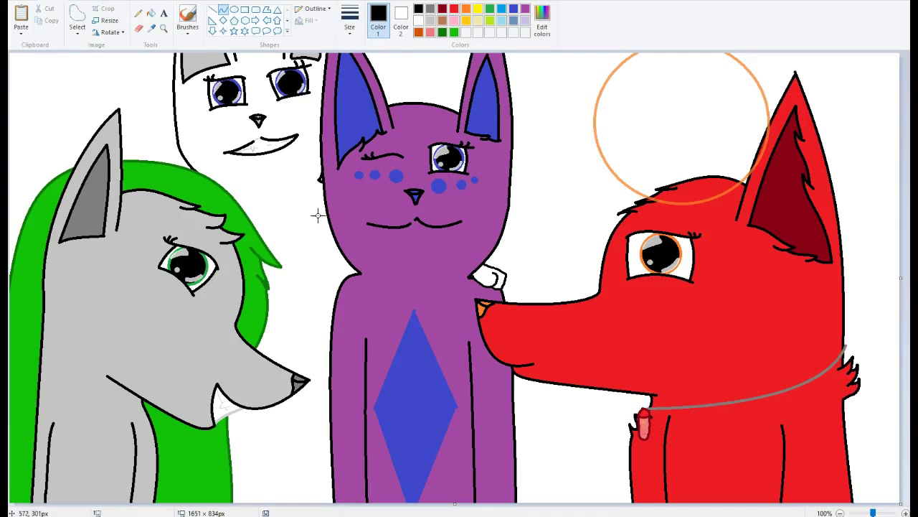
# Step: Draw the white character's black body lines between the gray wolf and the purple character, and fill the chest very light gray
pyautogui.moveTo(339, 289); pyautogui.dragTo(332, 314)
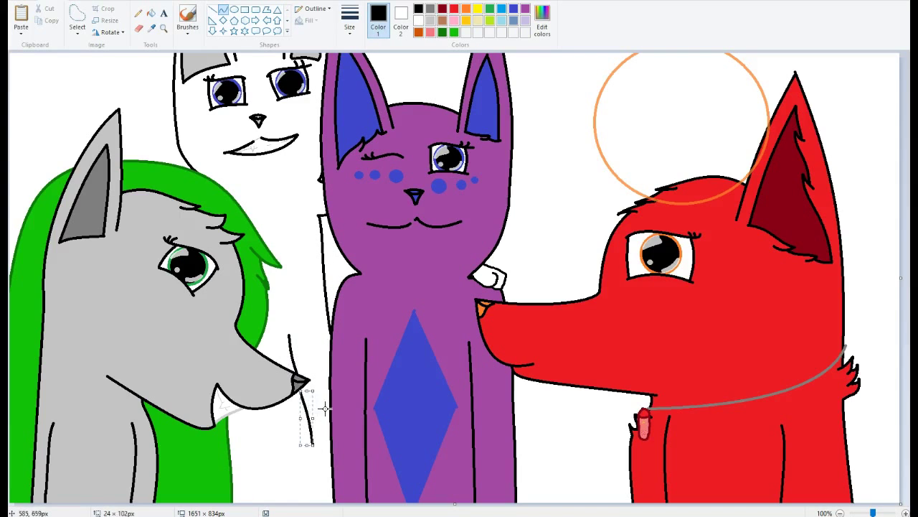
pyautogui.rightClick(312, 469)
pyautogui.moveTo(312, 469); pyautogui.dragTo(294, 460)
pyautogui.moveTo(277, 429); pyautogui.dragTo(286, 411)
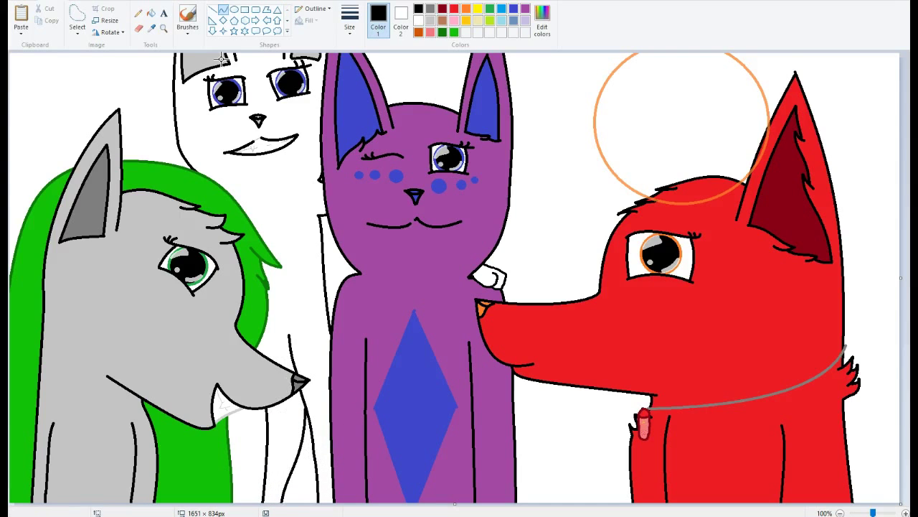
pyautogui.click(511, 29)
pyautogui.click(286, 449)
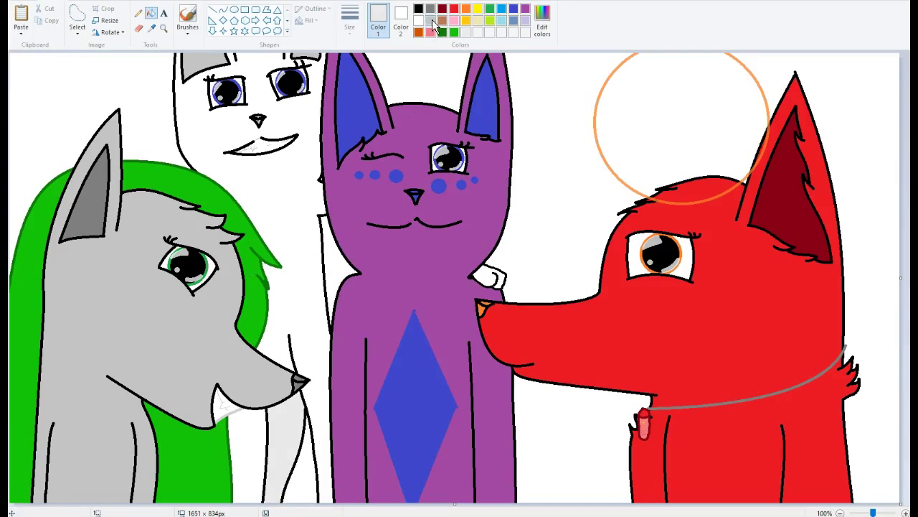
# Step: Recolor the light gray lines in the gray wolf's open mouth to a darker gray with the Eraser
pyautogui.scroll(6, 176, 322)
pyautogui.click(138, 27)
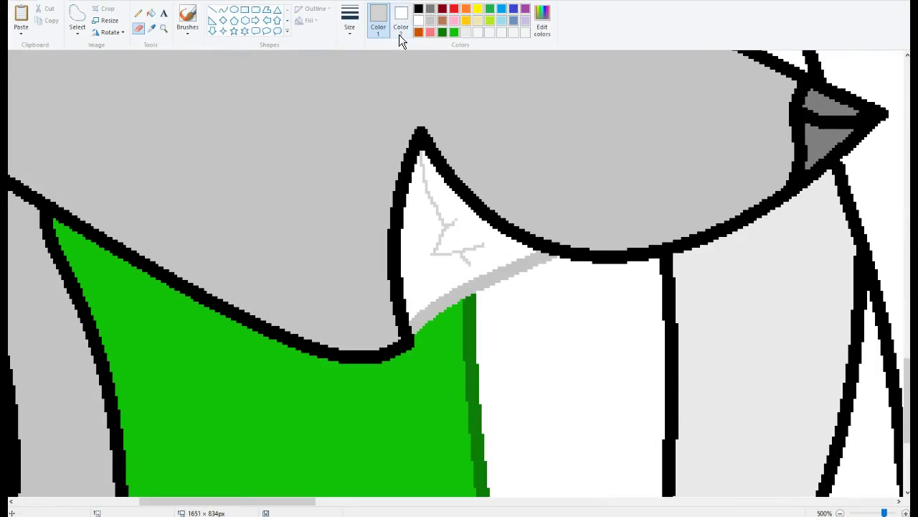
pyautogui.rightClick(446, 226)
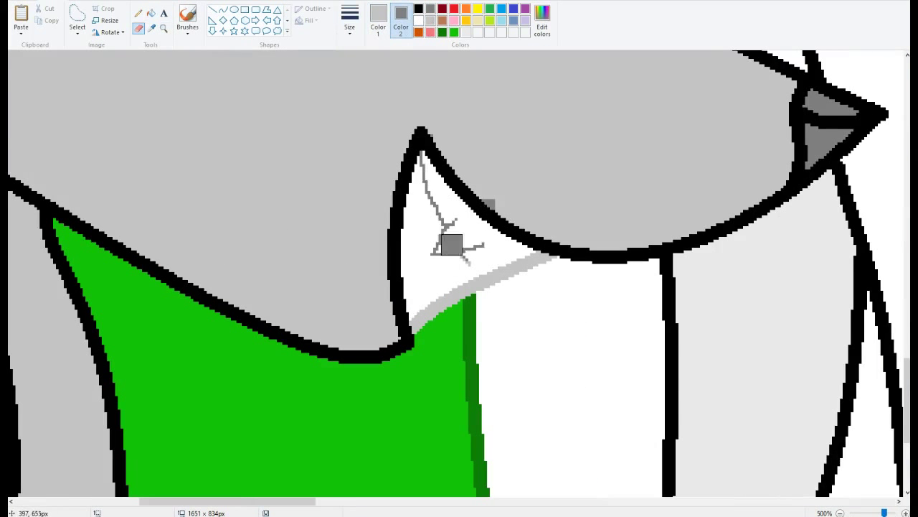
pyautogui.moveTo(884, 513); pyautogui.dragTo(873, 514)
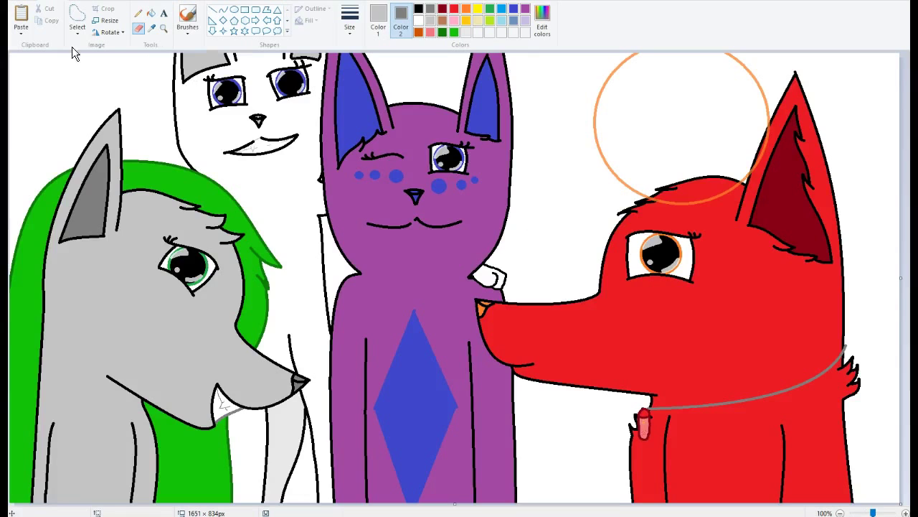
# Step: Draw a black outer ear edge and inner-ear curves at the upper right of the orange guide circle
pyautogui.scroll(4, 860, 72)
pyautogui.click(378, 21)
pyautogui.click(419, 9)
pyautogui.click(223, 8)
pyautogui.moveTo(534, 54); pyautogui.dragTo(556, 259)
pyautogui.moveTo(549, 179); pyautogui.dragTo(424, 61)
pyautogui.moveTo(436, 101)
pyautogui.mouseDown()
pyautogui.moveTo(531, 148)
pyautogui.moveTo(511, 55)
pyautogui.mouseUp()
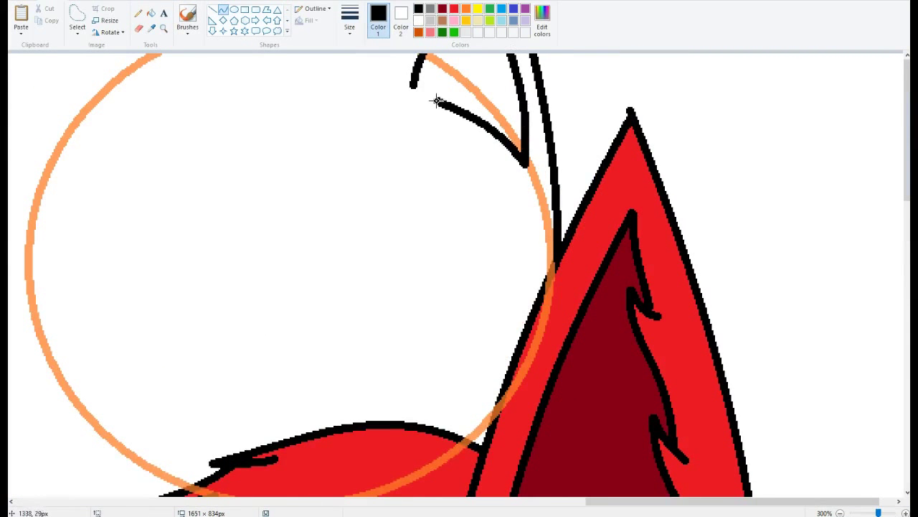
pyautogui.moveTo(179, 53); pyautogui.dragTo(62, 175)
pyautogui.hotkey('ctrl', 'z')
# Step: Draw the new character's forehead, muzzle, mouth, lower jaw and nose in black, facing the purple character
pyautogui.hscroll(-5, 209, 182)
pyautogui.moveTo(422, 188)
pyautogui.mouseDown()
pyautogui.moveTo(183, 192)
pyautogui.moveTo(324, 312)
pyautogui.mouseUp()
pyautogui.moveTo(189, 232); pyautogui.dragTo(204, 287)
pyautogui.moveTo(262, 318)
pyautogui.mouseDown()
pyautogui.moveTo(467, 380)
pyautogui.moveTo(494, 406)
pyautogui.mouseUp()
pyautogui.click(304, 342)
pyautogui.moveTo(379, 409)
pyautogui.mouseDown()
pyautogui.moveTo(387, 351)
pyautogui.moveTo(387, 371)
pyautogui.mouseUp()
pyautogui.moveTo(198, 238); pyautogui.dragTo(222, 200)
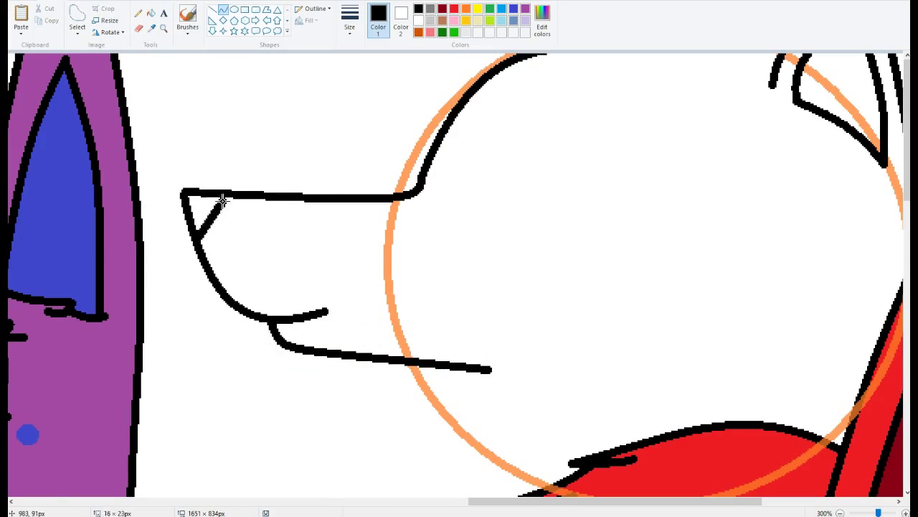
# Step: Draw the new character's eye outline in black with curved upper and lower lids, two sides and lashes
pyautogui.moveTo(521, 108); pyautogui.dragTo(696, 107)
pyautogui.moveTo(596, 100); pyautogui.dragTo(609, 86)
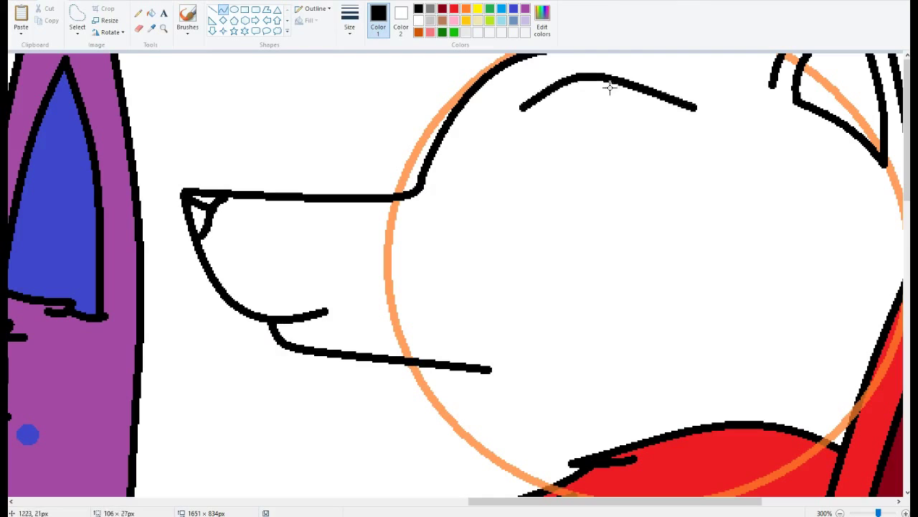
pyautogui.moveTo(678, 105); pyautogui.dragTo(660, 84)
pyautogui.moveTo(527, 176); pyautogui.dragTo(673, 179)
pyautogui.moveTo(667, 108); pyautogui.dragTo(671, 179)
pyautogui.moveTo(668, 144); pyautogui.dragTo(675, 143)
pyautogui.moveTo(531, 107); pyautogui.dragTo(526, 176)
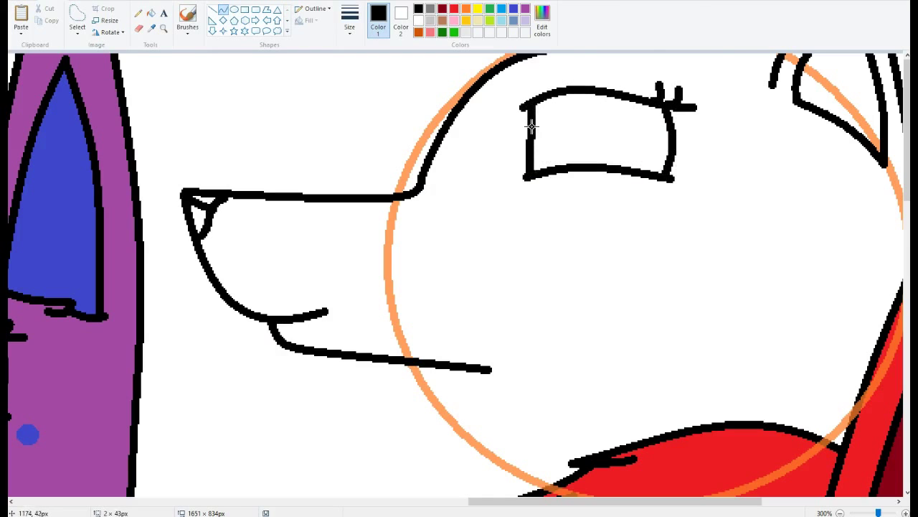
# Step: Draw a circular iris ring inside the new character's eye and color it gold
pyautogui.moveTo(541, 87); pyautogui.dragTo(650, 184)
pyautogui.rightClick(603, 135)
pyautogui.click(696, 232)
pyautogui.click(531, 49)
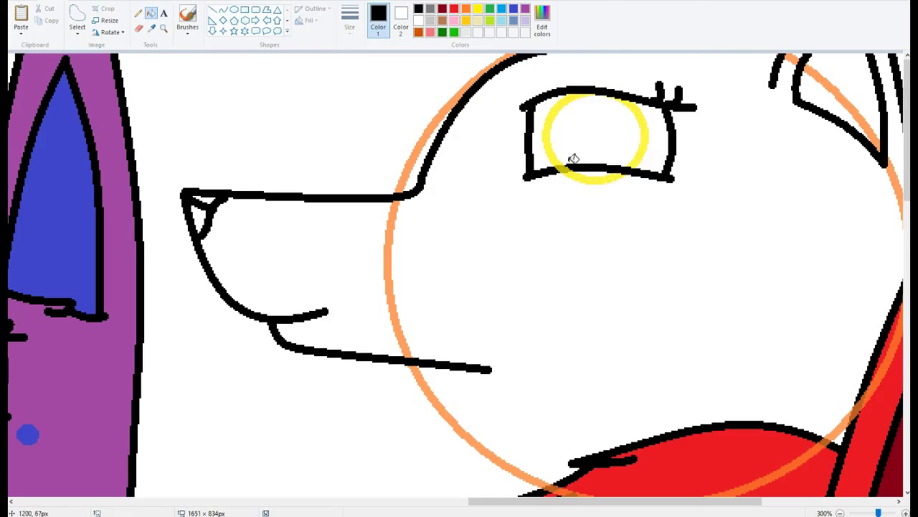
pyautogui.click(466, 20)
pyautogui.click(548, 137)
pyautogui.click(645, 137)
# Step: Fill the pupil inside the gold iris with black
pyautogui.click(418, 8)
pyautogui.click(596, 136)
pyautogui.click(547, 136)
pyautogui.hotkey('ctrl', 'z')
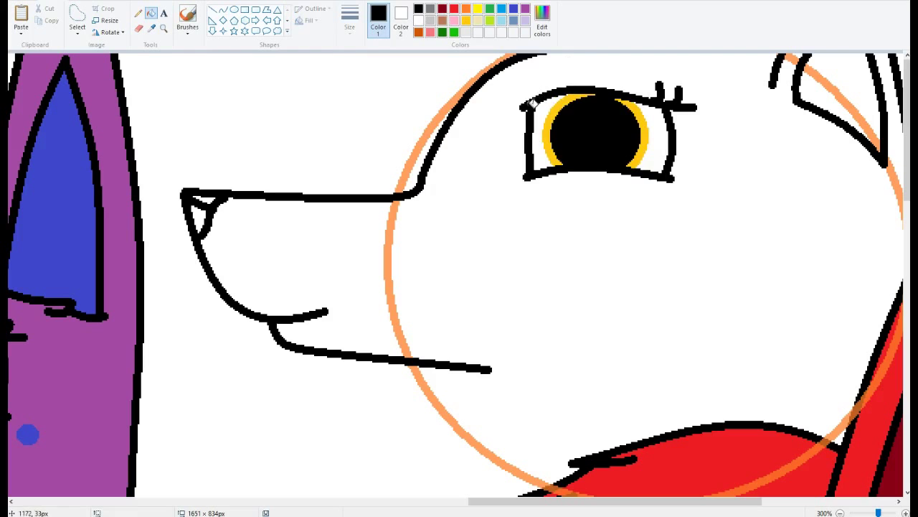
pyautogui.click(640, 97)
pyautogui.click(582, 137)
# Step: Add translucent white highlights along the gold-eyed character's upper-left and lower-right iris, plus a small one at the lower left
pyautogui.click(418, 20)
pyautogui.click(224, 9)
pyautogui.moveTo(298, 229); pyautogui.dragTo(387, 164)
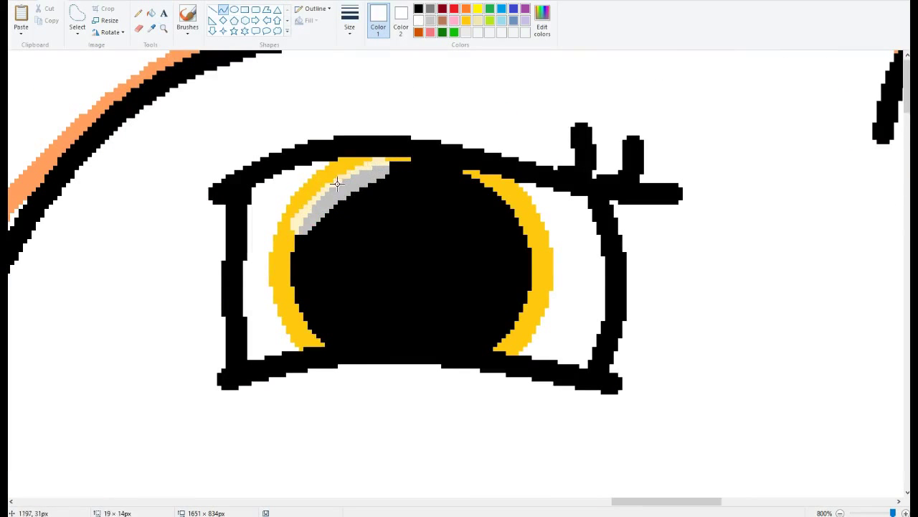
pyautogui.moveTo(484, 341); pyautogui.dragTo(528, 295)
pyautogui.moveTo(324, 325); pyautogui.dragTo(295, 287)
pyautogui.scroll(-7, 459, 273)
# Step: Draw the new character's black neck and body lines from below its jaw down to the red wolf's head
pyautogui.click(163, 27)
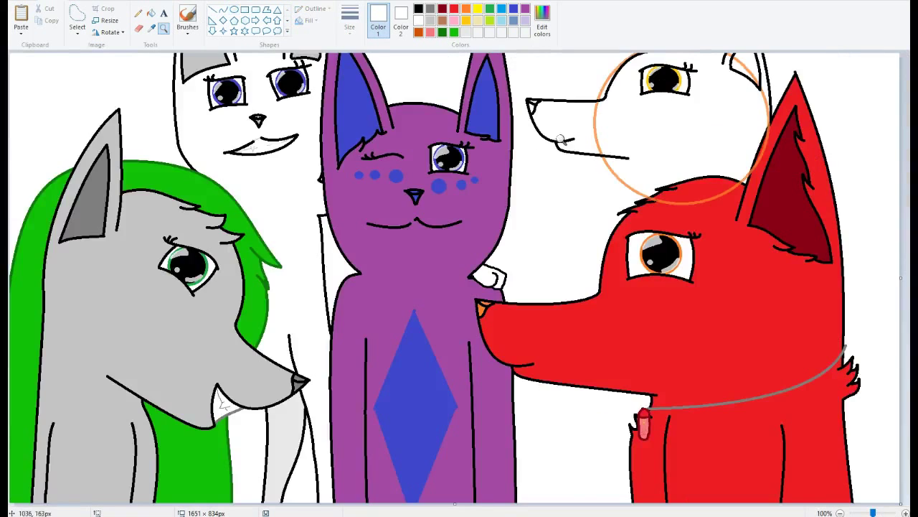
pyautogui.click(188, 126)
pyautogui.click(189, 126)
pyautogui.click(223, 9)
pyautogui.moveTo(218, 246); pyautogui.dragTo(222, 413)
pyautogui.rightClick(222, 333)
pyautogui.click(251, 379)
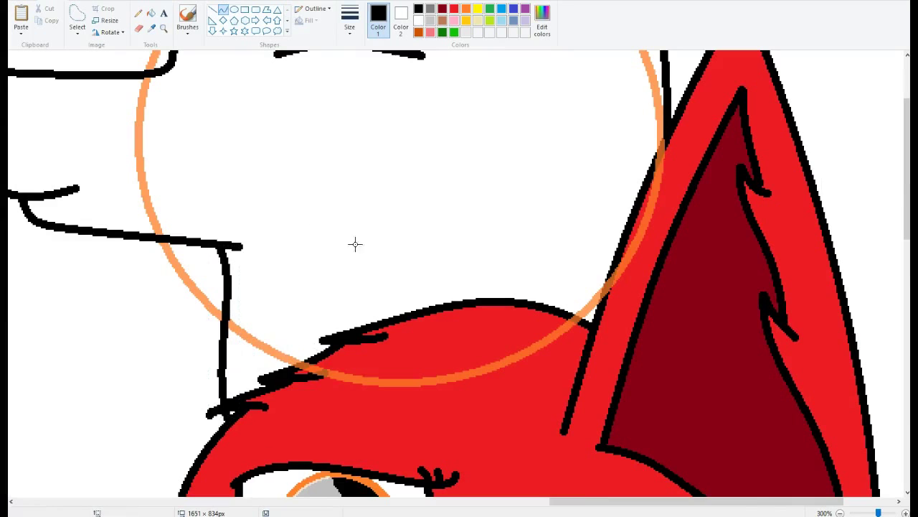
pyautogui.moveTo(282, 276); pyautogui.dragTo(276, 366)
# Step: Remove the orange guide circle around the gold-eyed character's head by filling its segments on the white areas with white
pyautogui.scroll(3, 584, 290)
pyautogui.click(150, 13)
pyautogui.click(418, 20)
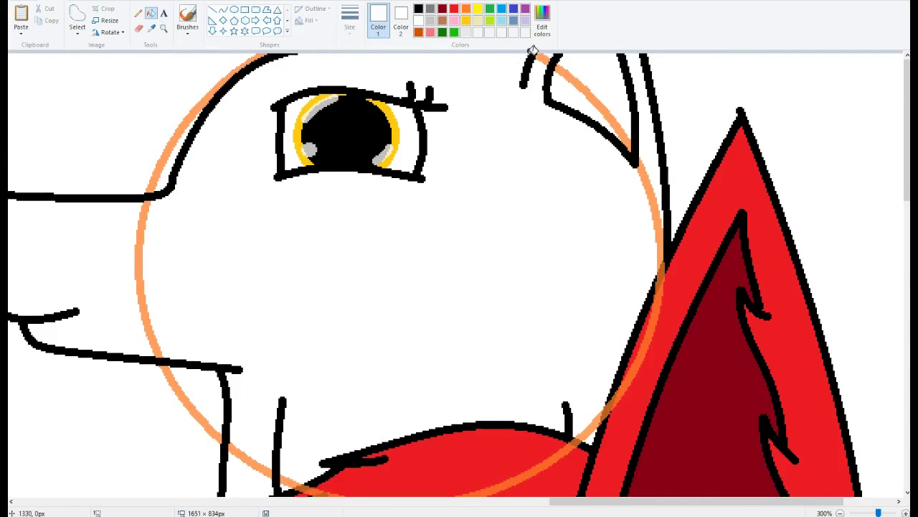
pyautogui.click(419, 9)
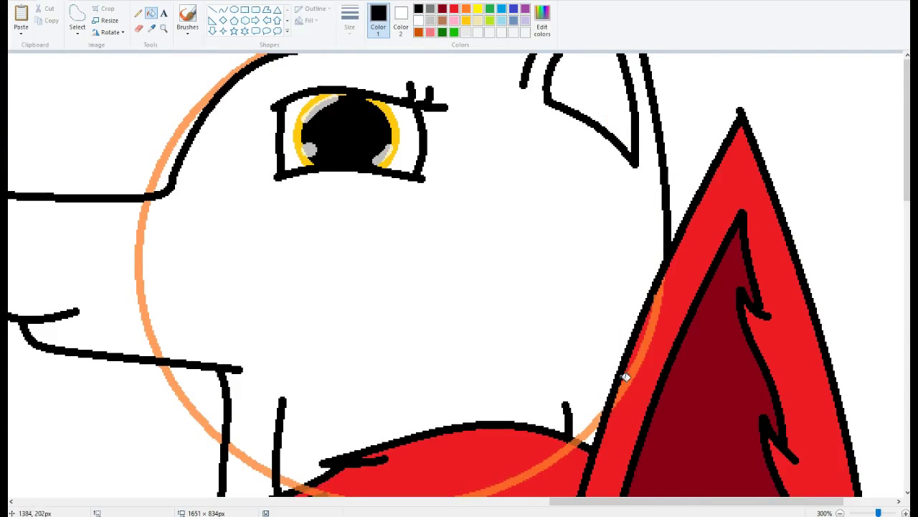
pyautogui.rightClick(603, 408)
pyautogui.hotkey('ctrl', 'z')
pyautogui.rightClick(603, 409)
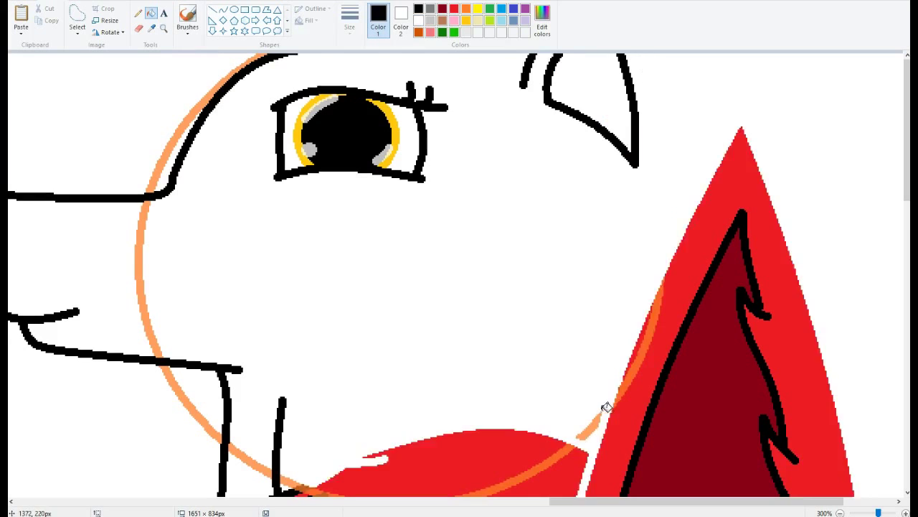
pyautogui.hotkey('ctrl', 'z')
pyautogui.rightClick(291, 480)
pyautogui.rightClick(140, 280)
pyautogui.rightClick(183, 402)
pyautogui.rightClick(172, 140)
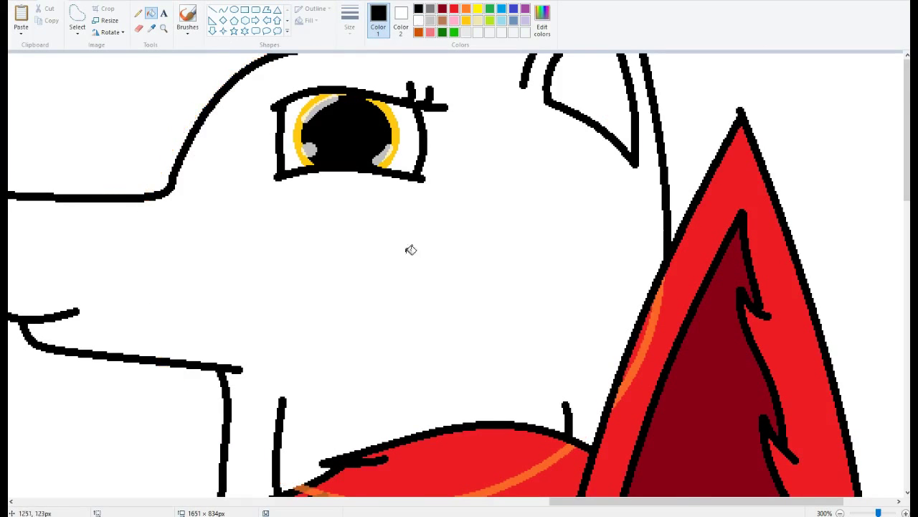
# Step: Fill the orange guide line segments crossing the red wolf's head and ear with red
pyautogui.scroll(-3, 410, 248)
pyautogui.click(454, 9)
pyautogui.click(502, 352)
pyautogui.click(620, 255)
pyautogui.click(419, 9)
pyautogui.click(621, 271)
pyautogui.hotkey('ctrl', 'z')
pyautogui.click(610, 294)
pyautogui.hotkey('ctrl', 'z')
pyautogui.click(617, 293)
pyautogui.hotkey('ctrl', 'z')
# Step: Fill the gold-eyed character's inner ear with gold and its head with yellow
pyautogui.scroll(3, 617, 293)
pyautogui.click(466, 20)
pyautogui.click(581, 86)
pyautogui.click(477, 9)
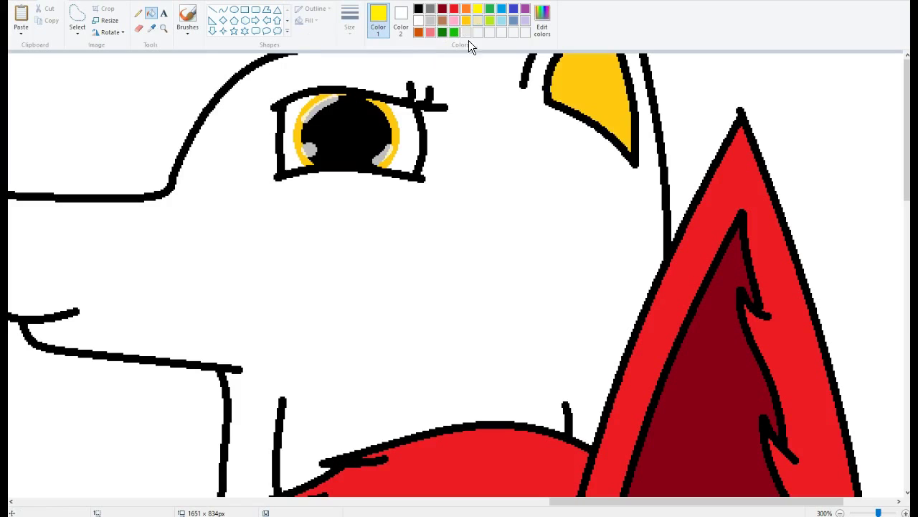
pyautogui.click(503, 287)
# Step: Draw a gray necklace curve across the yellow character's neck, from the red wolf's ear to the front of the neck
pyautogui.moveTo(564, 501); pyautogui.dragTo(524, 500)
pyautogui.click(431, 9)
pyautogui.click(223, 9)
pyautogui.moveTo(794, 223)
pyautogui.mouseDown()
pyautogui.moveTo(335, 394)
pyautogui.moveTo(342, 417)
pyautogui.mouseUp()
pyautogui.moveTo(567, 323)
pyautogui.mouseDown()
pyautogui.moveTo(568, 369)
pyautogui.moveTo(439, 414)
pyautogui.mouseUp()
# Step: Outline a jagged, closed pendant in gold straight lines at the front end of the yellow character's necklace
pyautogui.scroll(5, 308, 107)
pyautogui.click(466, 20)
pyautogui.click(212, 9)
pyautogui.moveTo(302, 82); pyautogui.dragTo(398, 111)
pyautogui.moveTo(398, 111)
pyautogui.mouseDown()
pyautogui.moveTo(318, 161)
pyautogui.moveTo(344, 252)
pyautogui.mouseUp()
pyautogui.moveTo(344, 251); pyautogui.dragTo(222, 314)
pyautogui.moveTo(301, 83); pyautogui.dragTo(257, 63)
pyautogui.moveTo(257, 63); pyautogui.dragTo(199, 117)
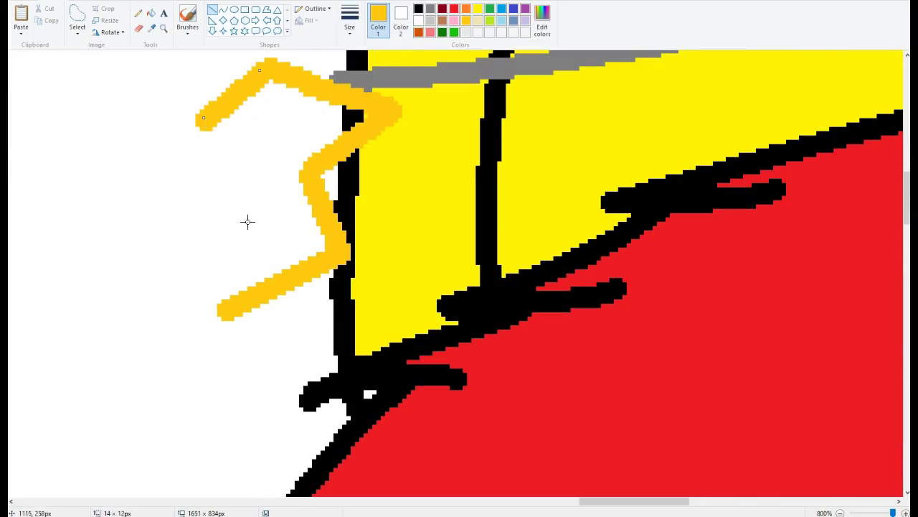
pyautogui.moveTo(246, 221); pyautogui.dragTo(199, 119)
pyautogui.moveTo(246, 221); pyautogui.dragTo(221, 313)
# Step: Fill the inside of the gold-outlined pendant with yellow
pyautogui.click(152, 13)
pyautogui.click(478, 9)
pyautogui.click(287, 129)
pyautogui.click(885, 513)
pyautogui.moveTo(884, 514); pyautogui.dragTo(874, 512)
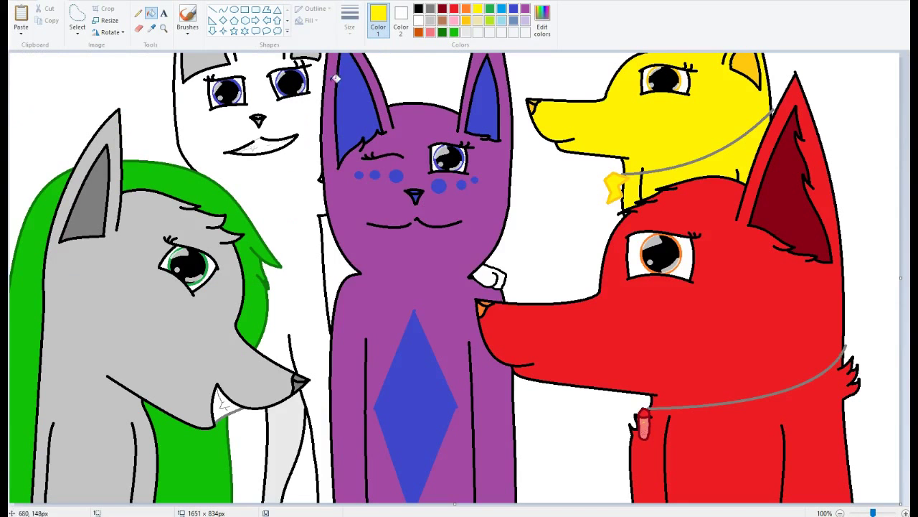
# Step: Mix a custom bright blue and fill all the background areas around and between the characters with it
pyautogui.click(542, 20)
pyautogui.click(517, 184)
pyautogui.click(361, 324)
pyautogui.click(341, 229)
pyautogui.click(169, 55)
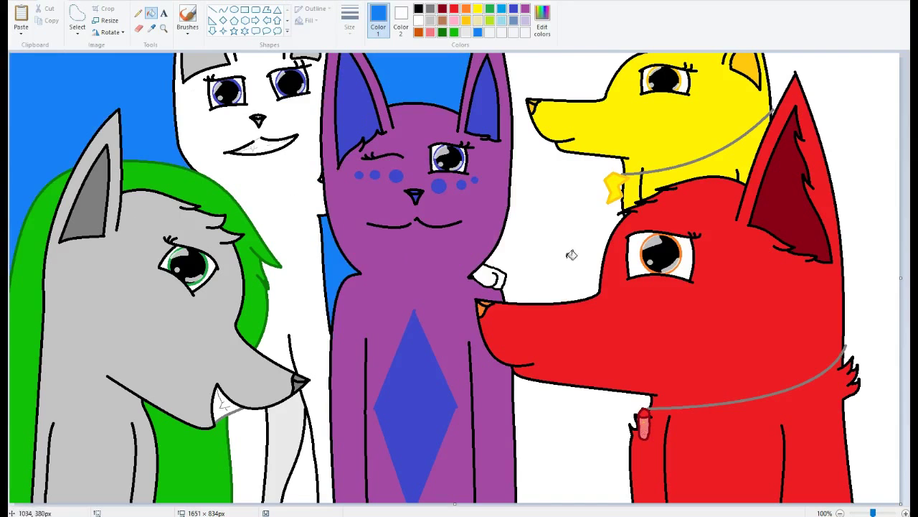
pyautogui.click(570, 254)
pyautogui.click(777, 108)
pyautogui.click(164, 27)
pyautogui.click(718, 126)
pyautogui.hscroll(-10, 558, 226)
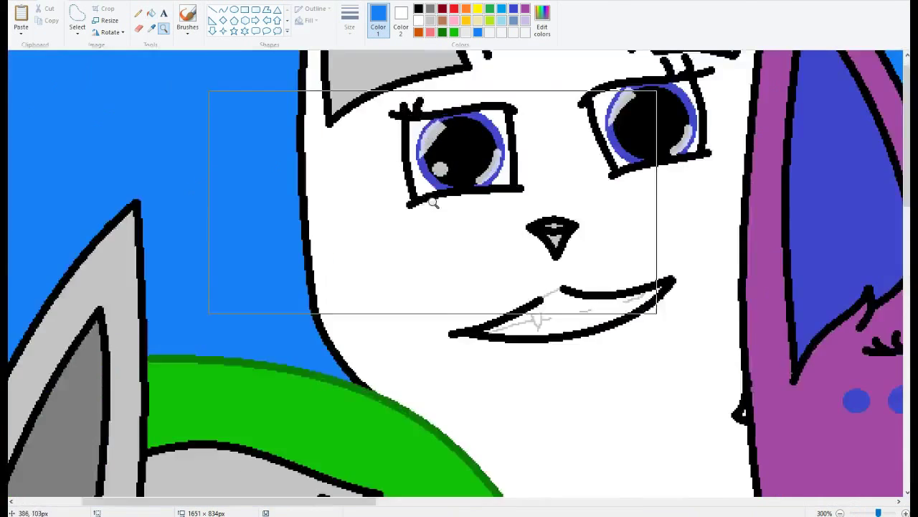
pyautogui.click(404, 272)
pyautogui.rightClick(404, 272)
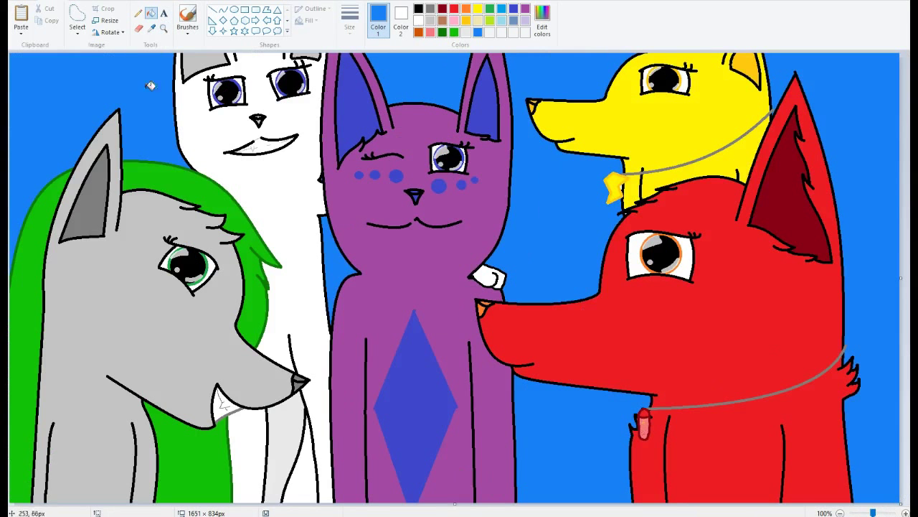
# Step: Handwrite the signature text "Cheetah" in white on the blue background above the gray wolf's ear
pyautogui.click(138, 19)
pyautogui.moveTo(41, 60); pyautogui.dragTo(43, 140)
pyautogui.hotkey('ctrl', 'z')
pyautogui.moveTo(74, 63)
pyautogui.mouseDown()
pyautogui.moveTo(160, 137)
pyautogui.moveTo(260, 102)
pyautogui.moveTo(82, 185)
pyautogui.moveTo(185, 241)
pyautogui.moveTo(272, 246)
pyautogui.moveTo(326, 230)
pyautogui.moveTo(391, 287)
pyautogui.mouseUp()
# Step: Draw a white cat muzzle under the signature, with a filled triangular nose, a curved mouth and two fangs
pyautogui.scroll(-3, 201, 318)
pyautogui.moveTo(192, 261); pyautogui.dragTo(207, 226)
pyautogui.moveTo(192, 263)
pyautogui.mouseDown()
pyautogui.moveTo(188, 308)
pyautogui.moveTo(231, 364)
pyautogui.mouseUp()
# Step: Add three curved white whiskers on each side of the cat muzzle
pyautogui.moveTo(130, 225); pyautogui.dragTo(45, 215)
pyautogui.moveTo(133, 276); pyautogui.dragTo(30, 255)
pyautogui.moveTo(115, 298); pyautogui.dragTo(35, 291)
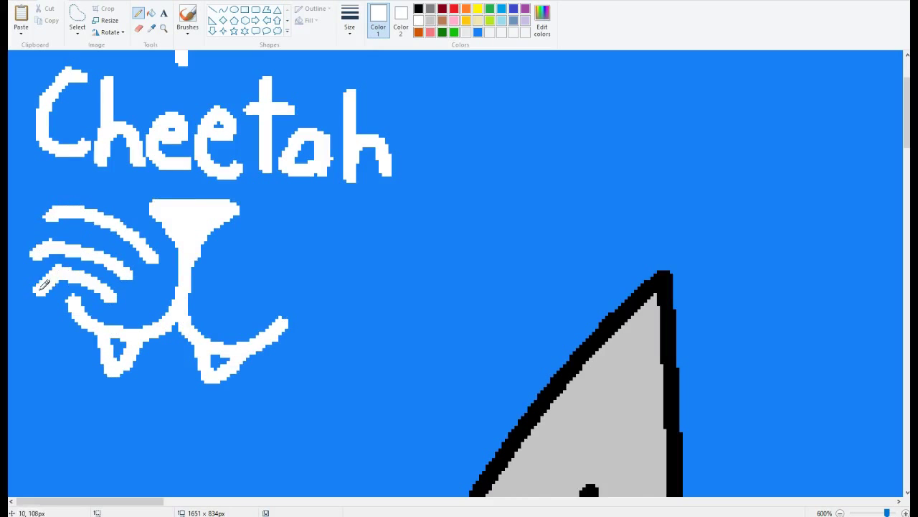
pyautogui.moveTo(339, 266); pyautogui.dragTo(216, 246)
pyautogui.moveTo(326, 290); pyautogui.dragTo(215, 269)
pyautogui.hotkey('ctrl', 'z')
pyautogui.hotkey('ctrl', 'z')
pyautogui.moveTo(359, 249)
pyautogui.mouseDown()
pyautogui.moveTo(216, 246)
pyautogui.moveTo(330, 276)
pyautogui.mouseUp()
pyautogui.moveTo(240, 310); pyautogui.dragTo(319, 283)
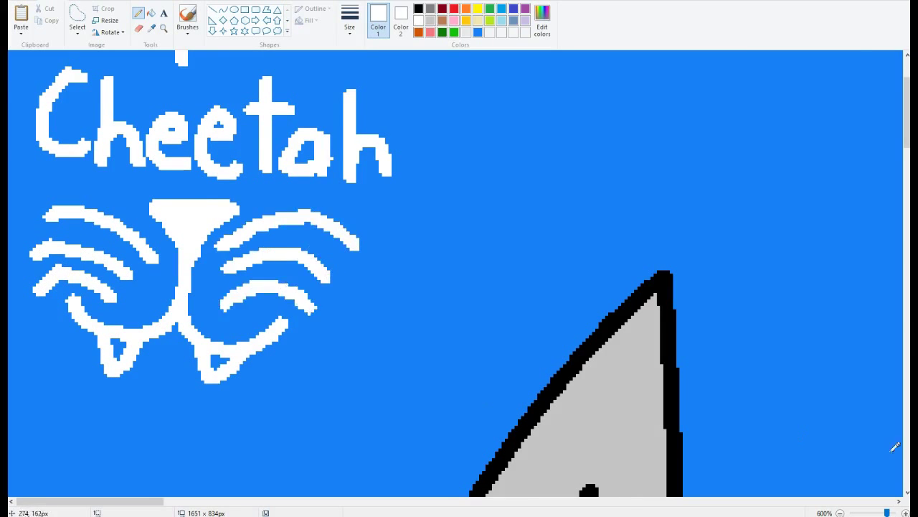